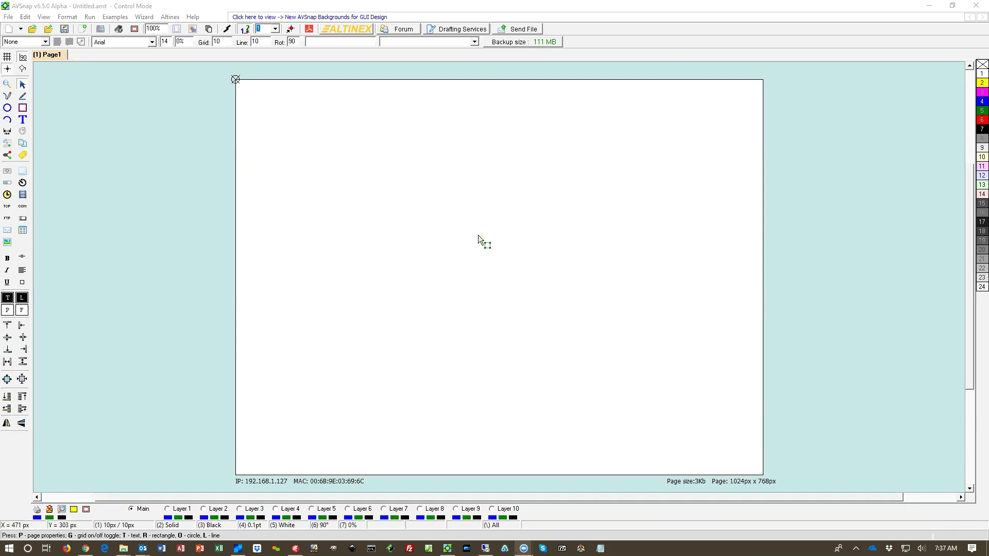
key(Print)
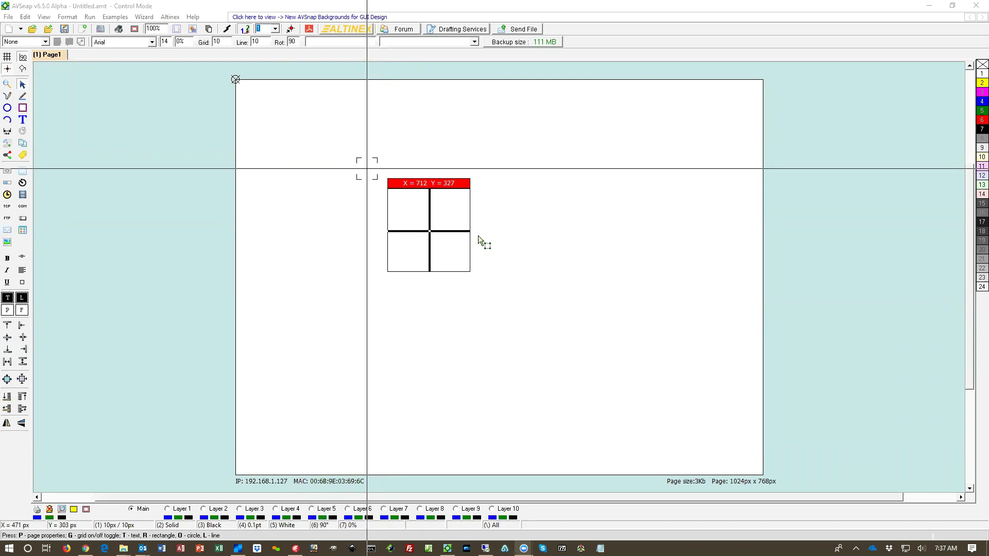
click(367, 169)
drag(442, 234, 542, 332)
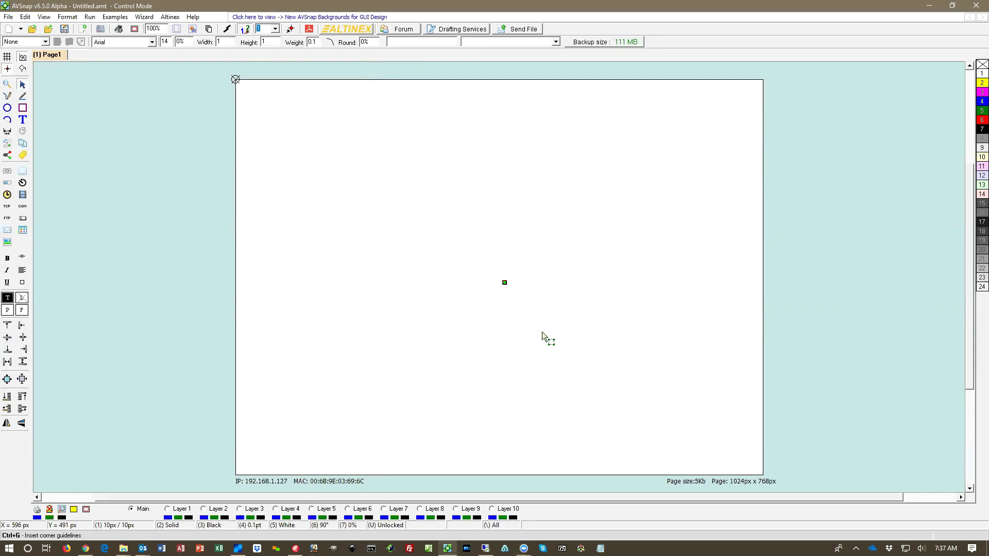
key(Delete)
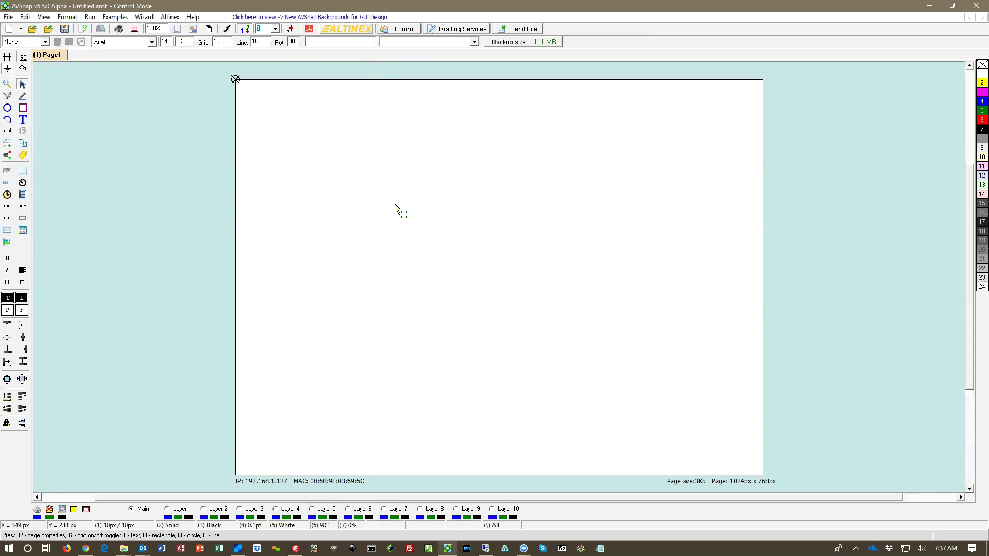
Configure screen capture to save JPG images to the clipboard, AVSnap and disk, exclude the cursor, and reset the file numbering to 1.
key(p)
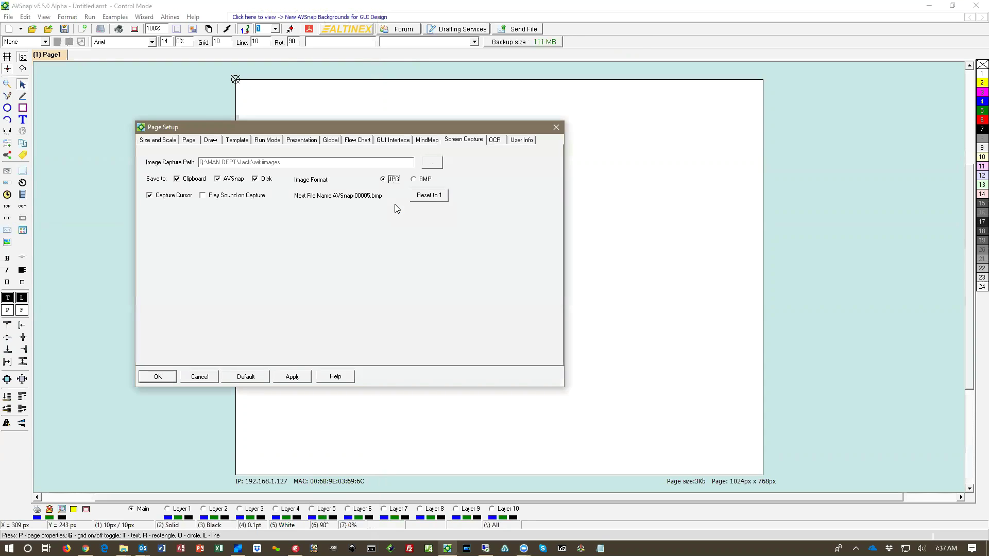
drag(185, 128, 291, 143)
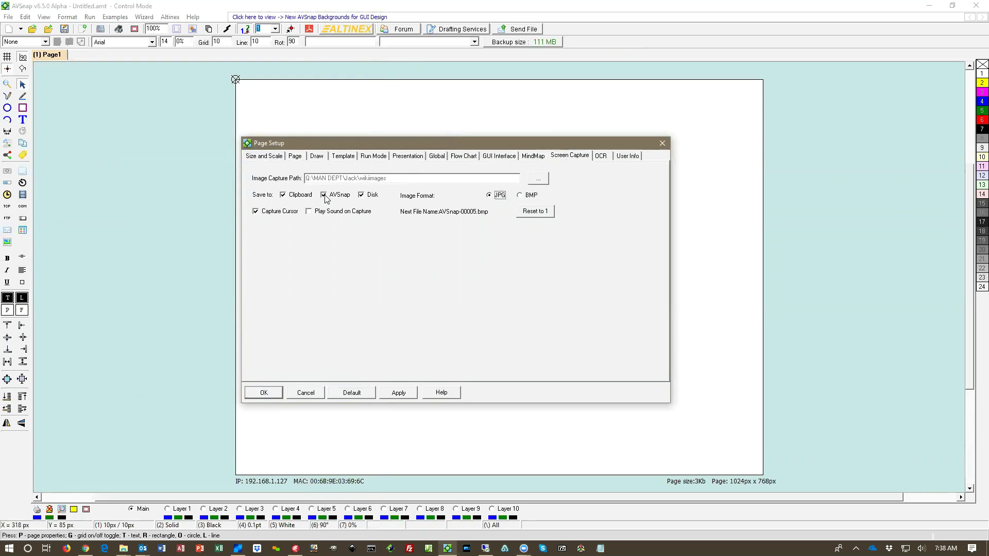
click(363, 197)
click(521, 197)
click(490, 196)
click(256, 213)
click(533, 213)
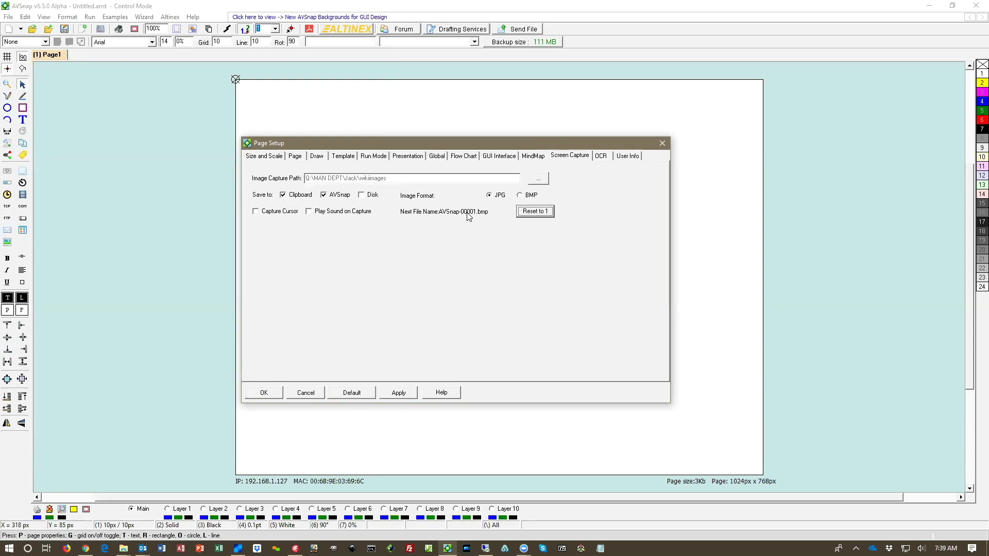
click(363, 197)
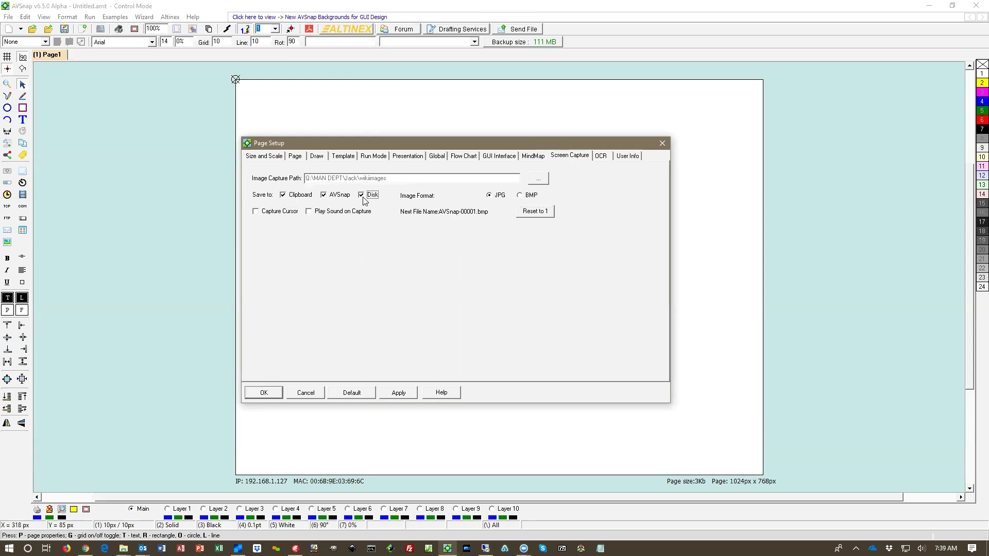
click(401, 394)
click(267, 393)
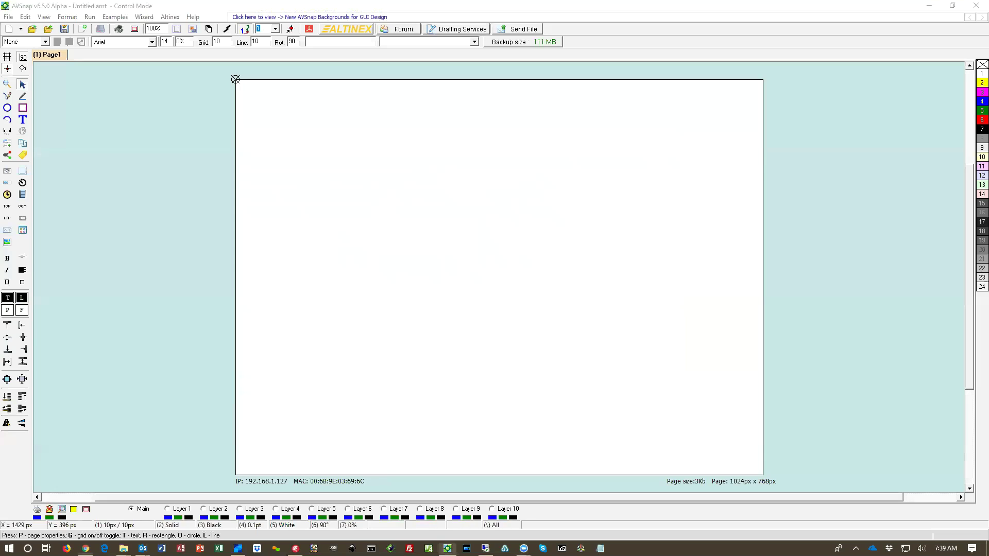
Bring the browser window over the page and capture the large waterfall photo, about 886 by 495 px.
drag(988, 27, 664, 27)
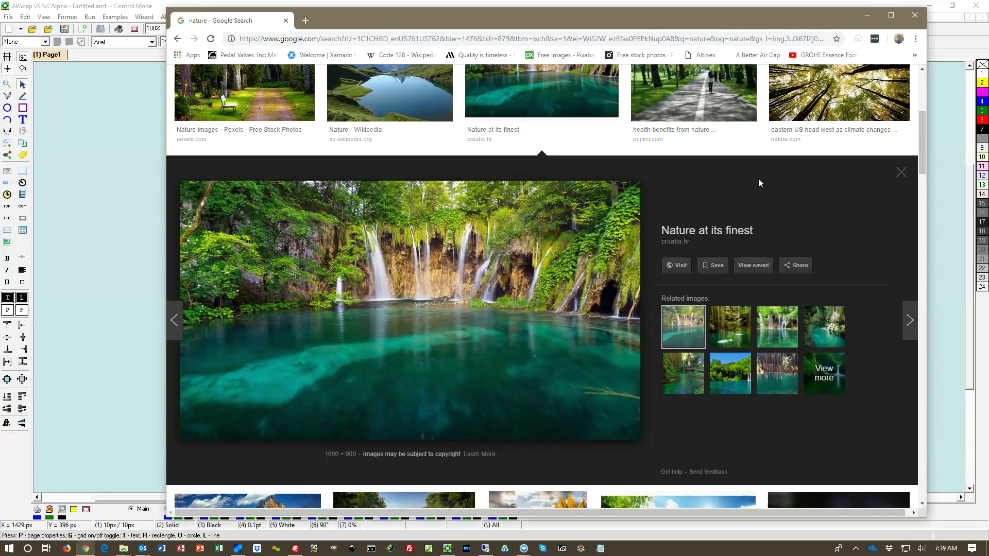
key(Print)
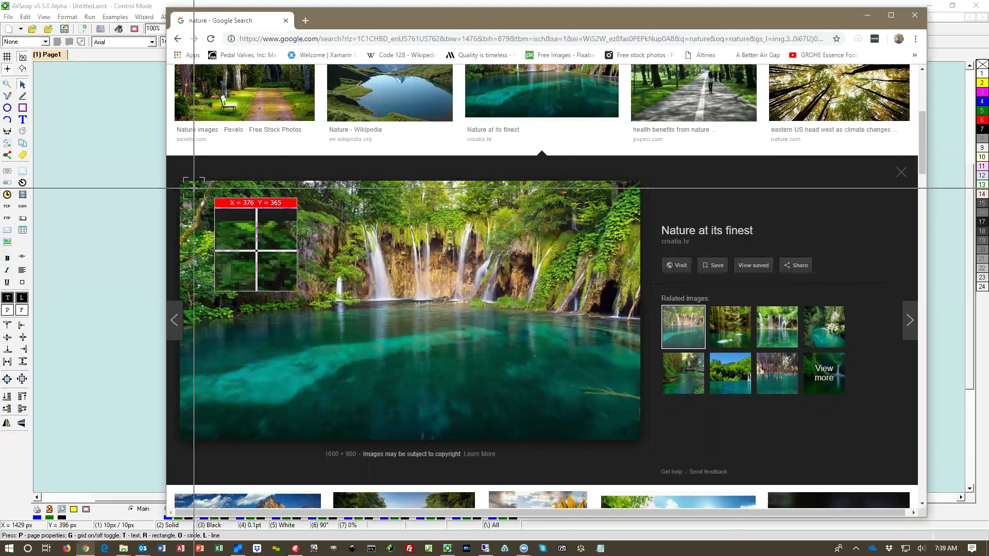
drag(182, 184, 638, 439)
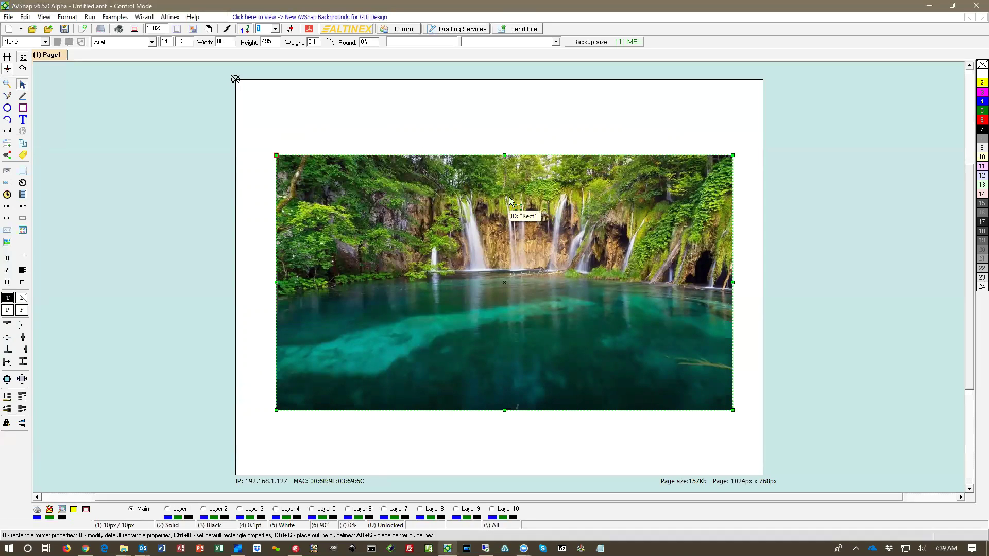
Shift the captured waterfall image slightly up and left on the page and deselect it.
mouse_move(509, 197)
mouse_down()
mouse_move(487, 195)
mouse_move(503, 192)
mouse_up()
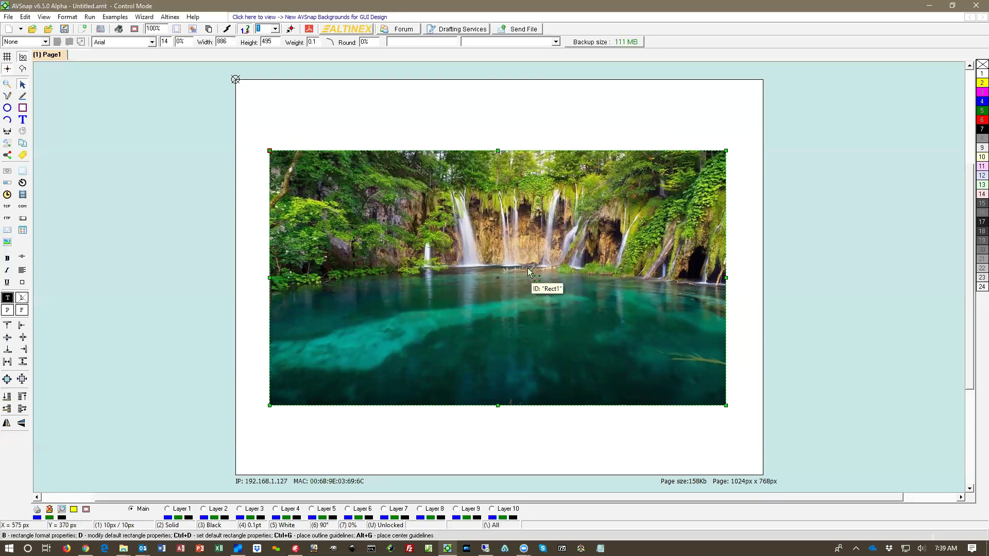
click(738, 237)
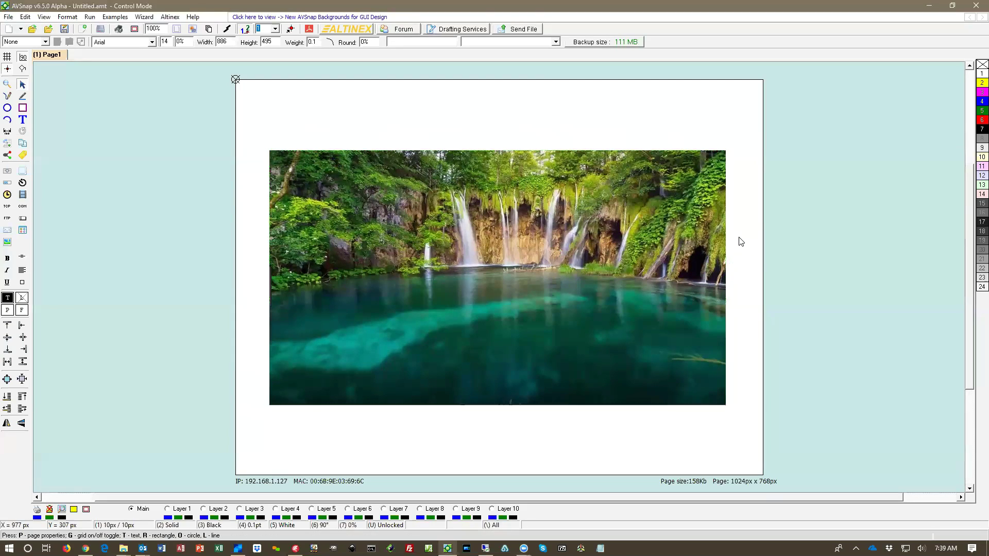
drag(541, 237, 540, 224)
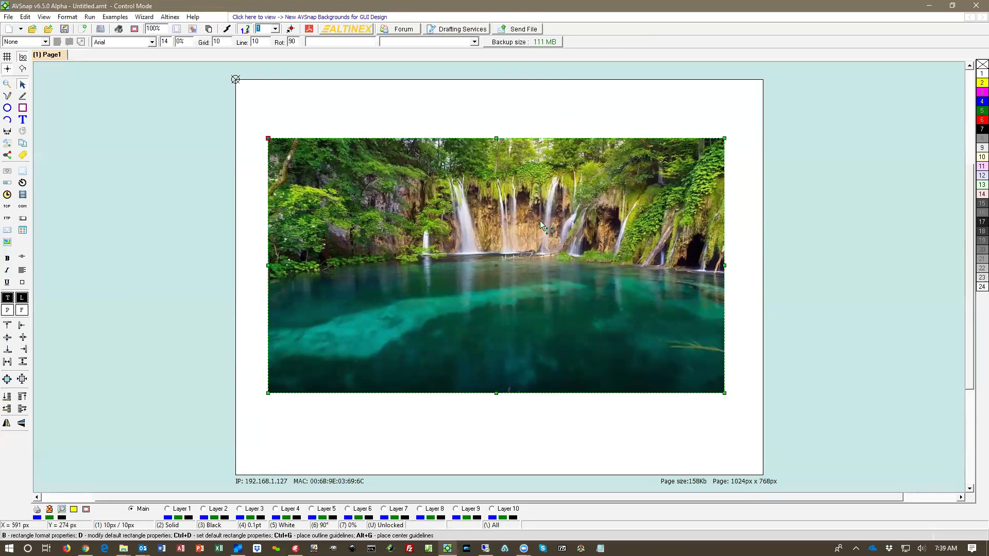
click(454, 120)
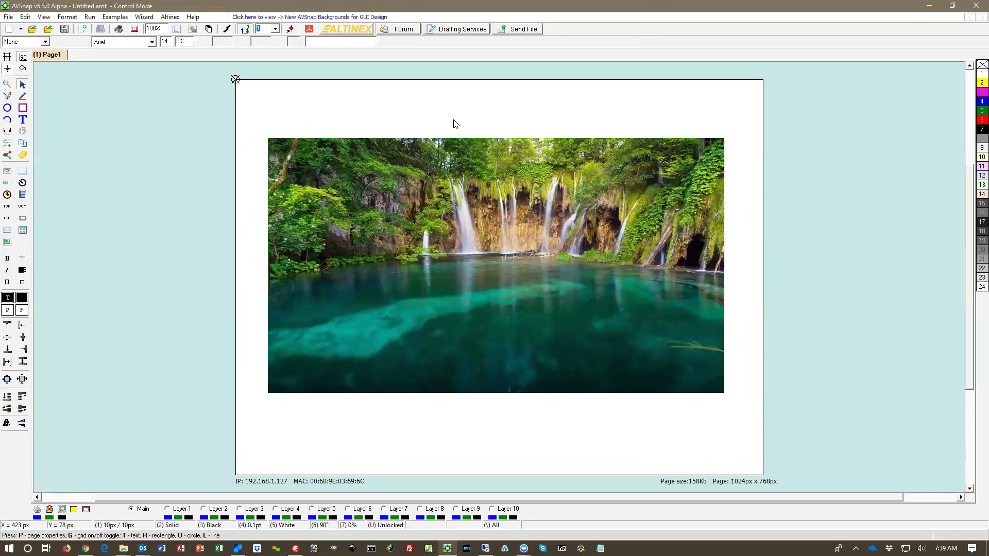
Change the page size to A (US Letter) = 11 in x 8.5 in.
key(p)
click(264, 155)
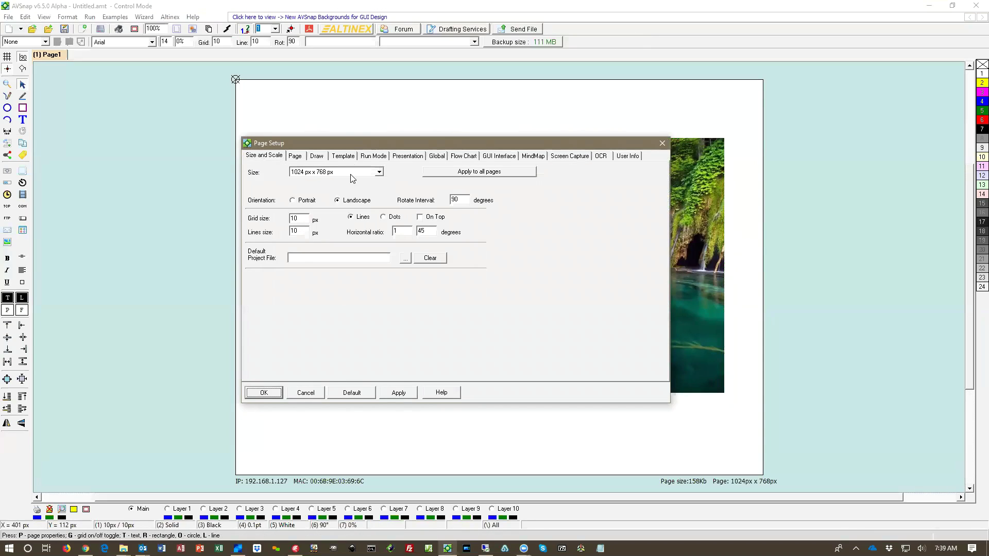
click(379, 172)
scroll(361, 216, up, 2)
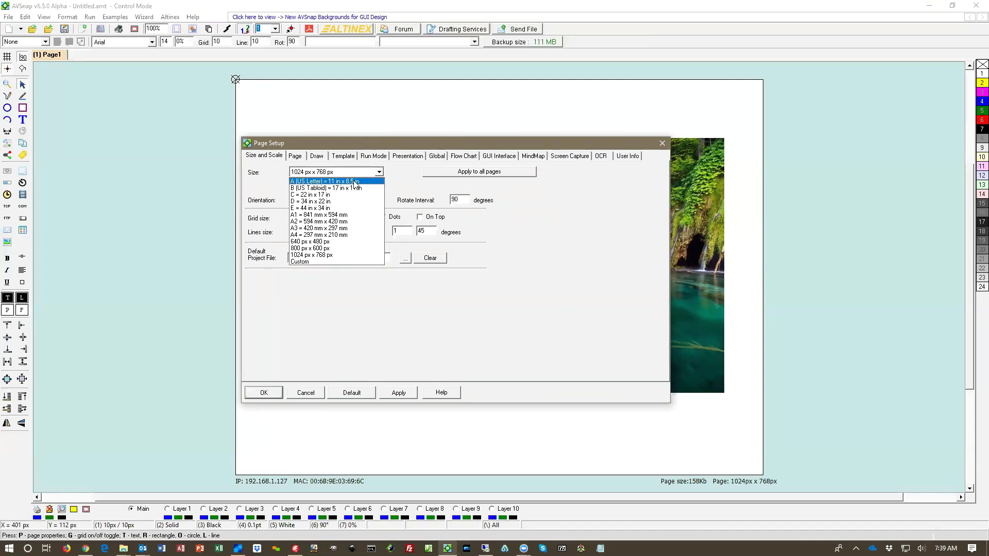
click(359, 201)
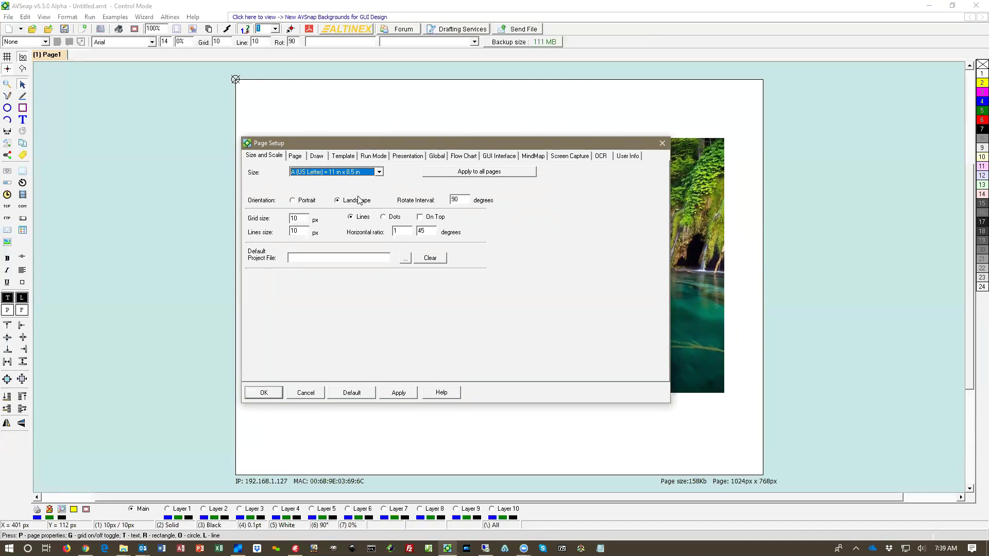
click(264, 392)
Set the page zoom to 100% and reposition the waterfall image in the upper part of the page.
drag(521, 204, 528, 248)
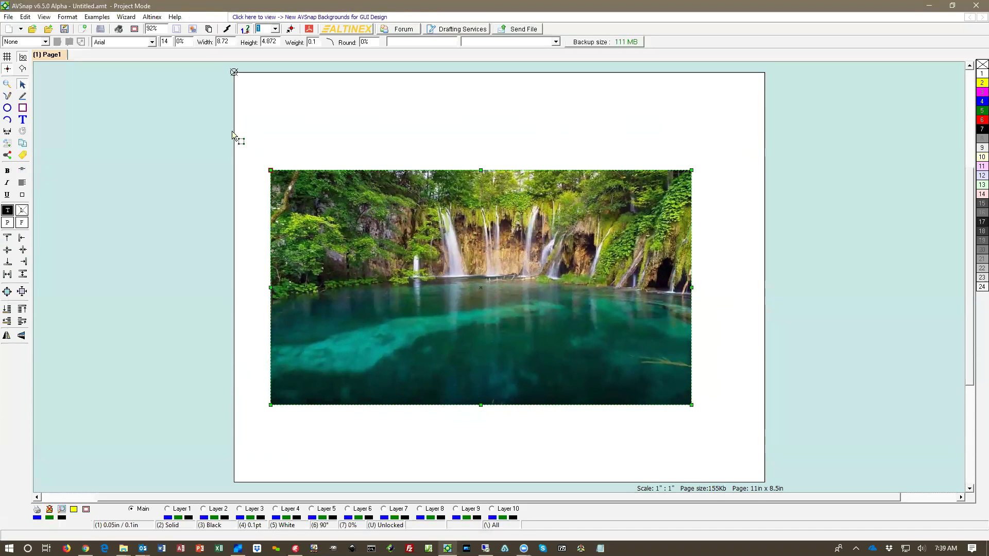
click(158, 30)
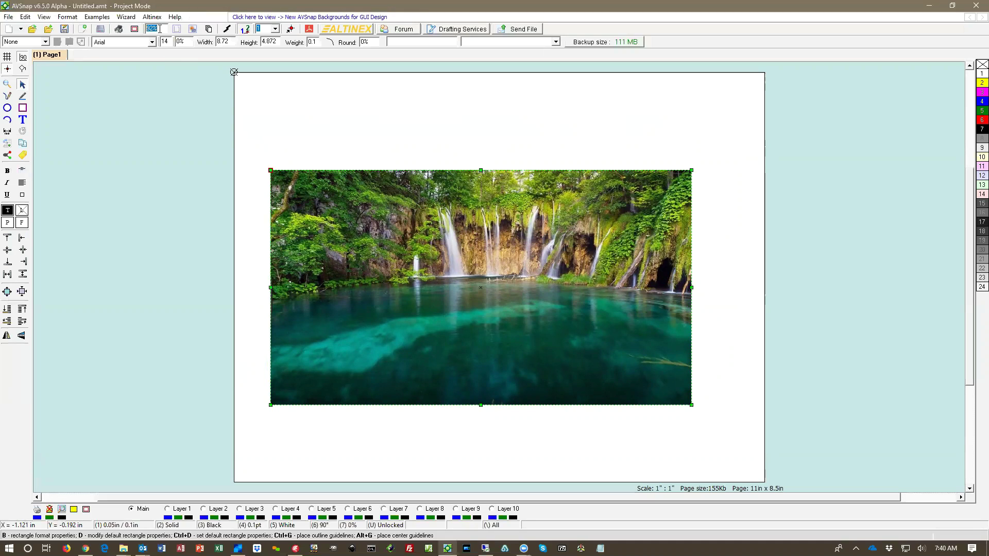
text(100)
key(Return)
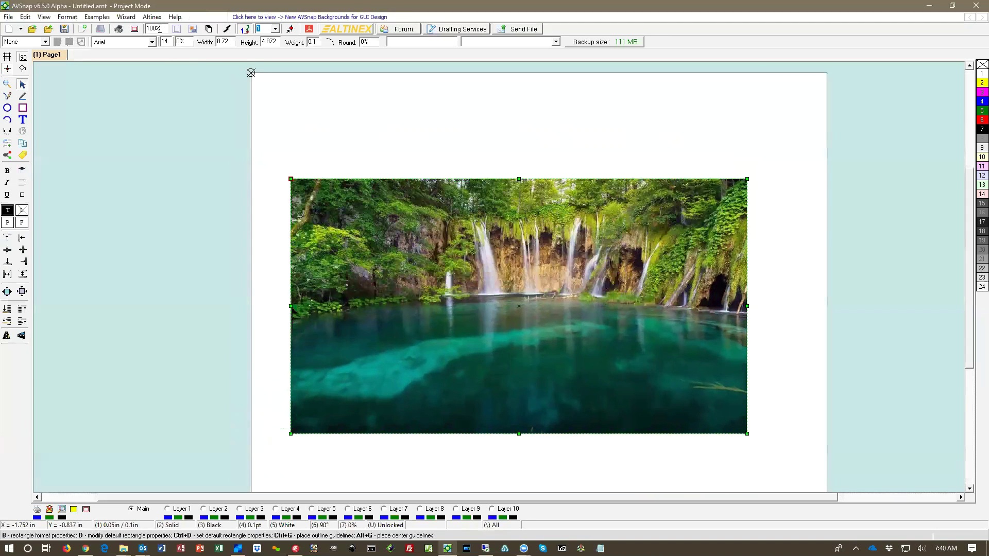
drag(542, 234, 538, 193)
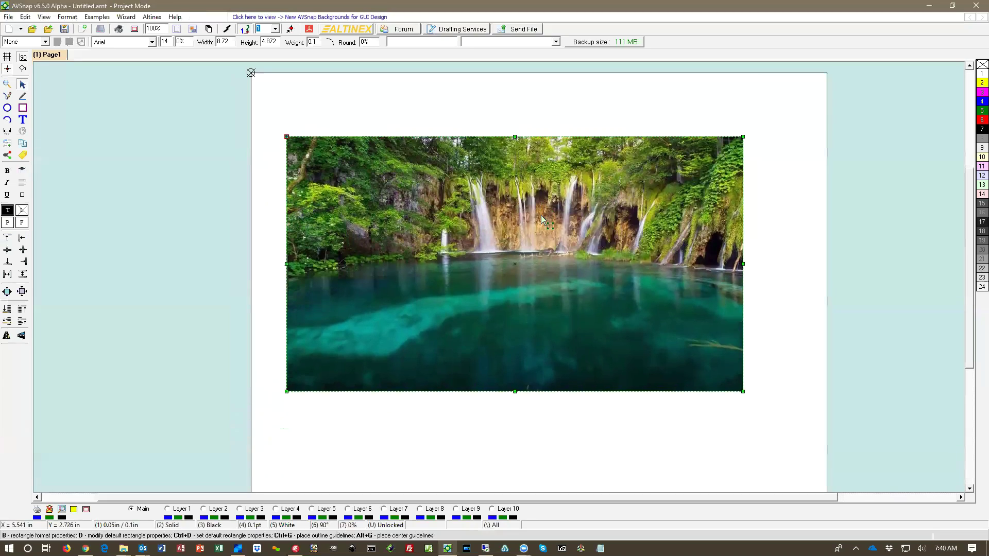
click(773, 238)
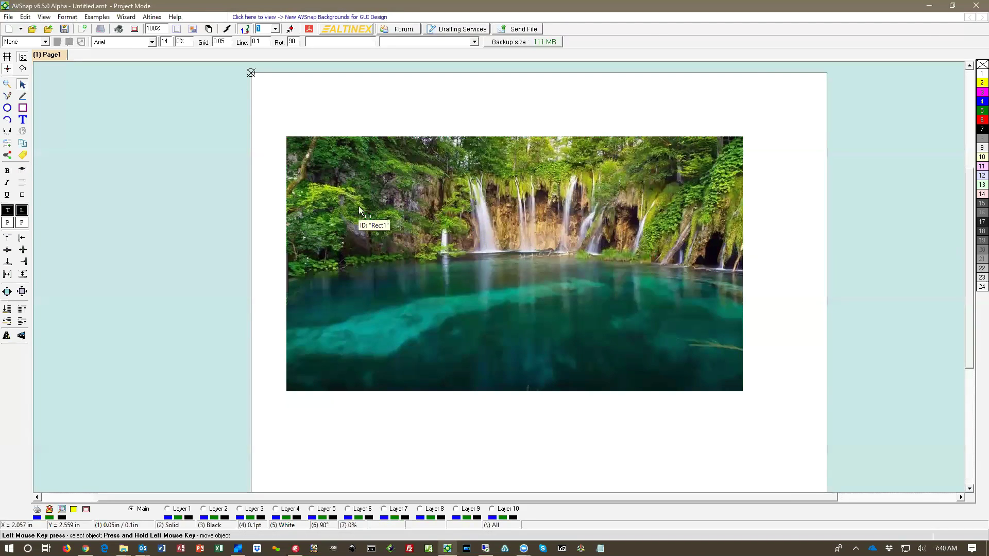
key(Print)
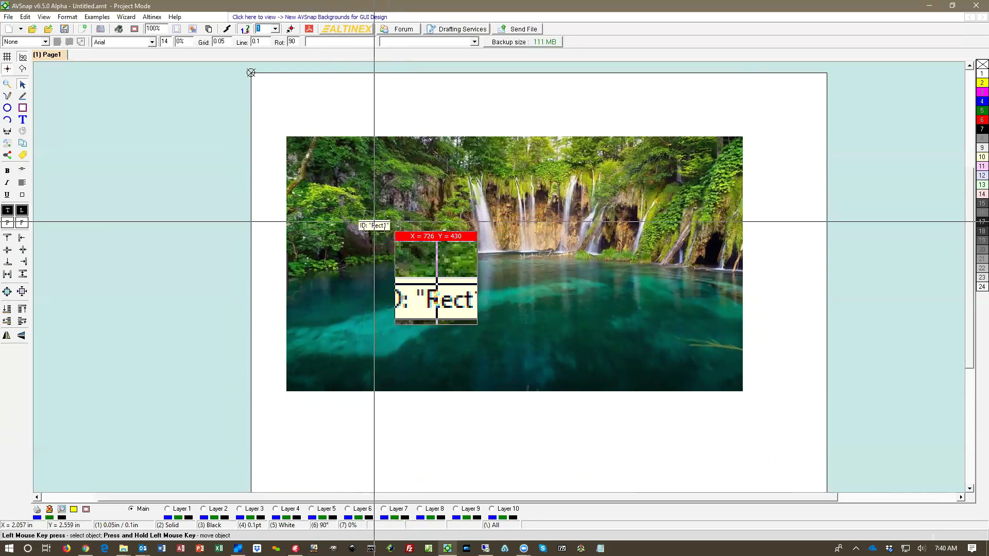
key(Escape)
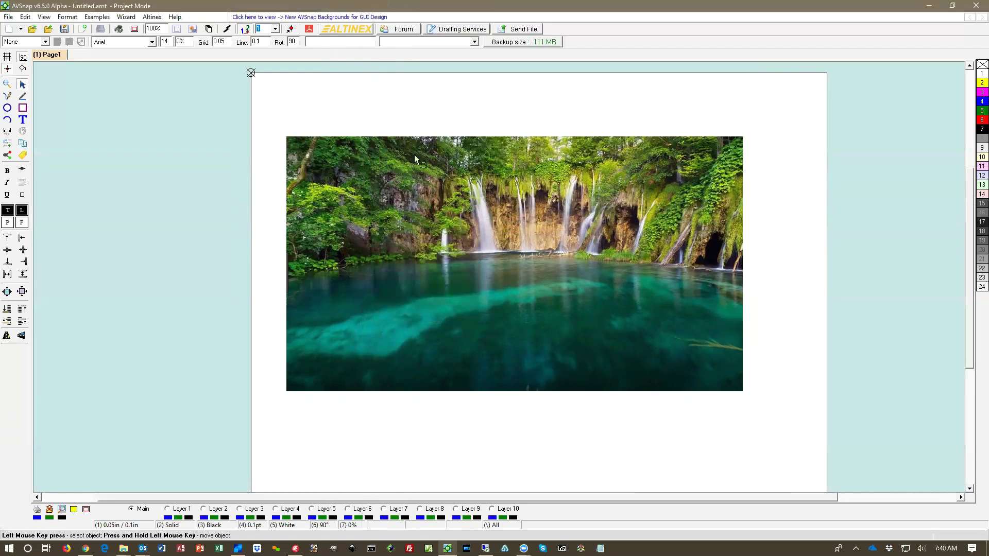
drag(342, 95, 702, 464)
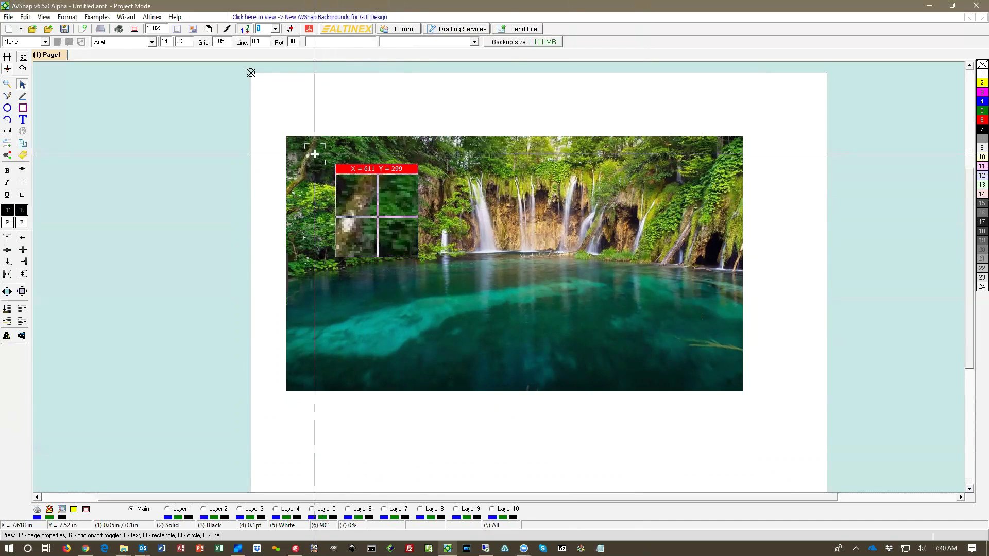
Capture the central part of the waterfall image, about 7.38 by 4.02 in, and move the copy partly off the page's left edge.
click(315, 154)
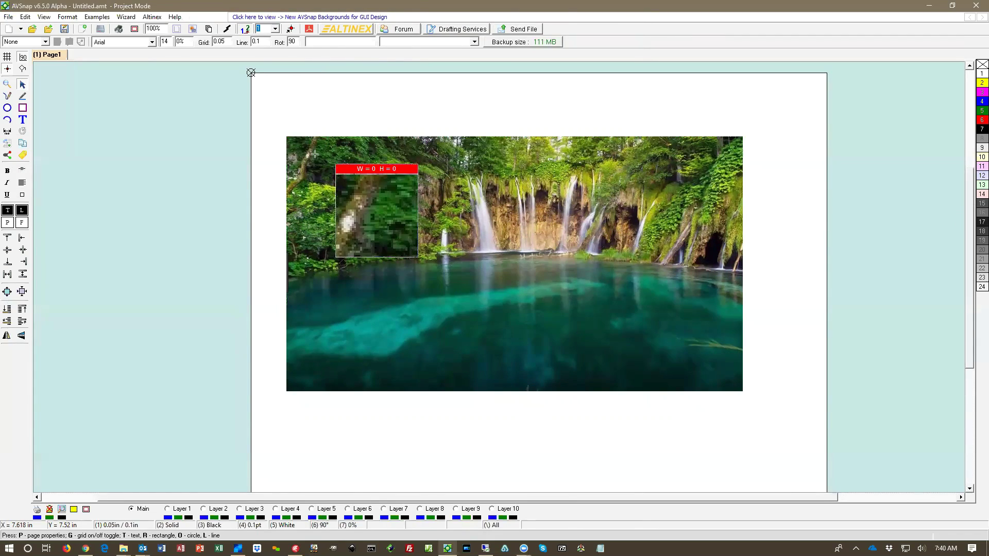
drag(315, 154, 701, 364)
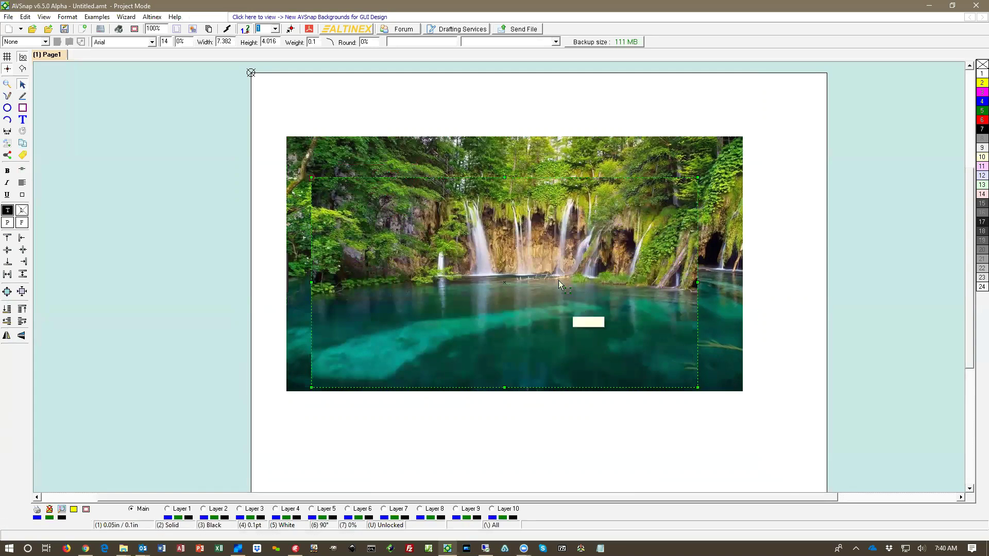
drag(558, 281, 320, 227)
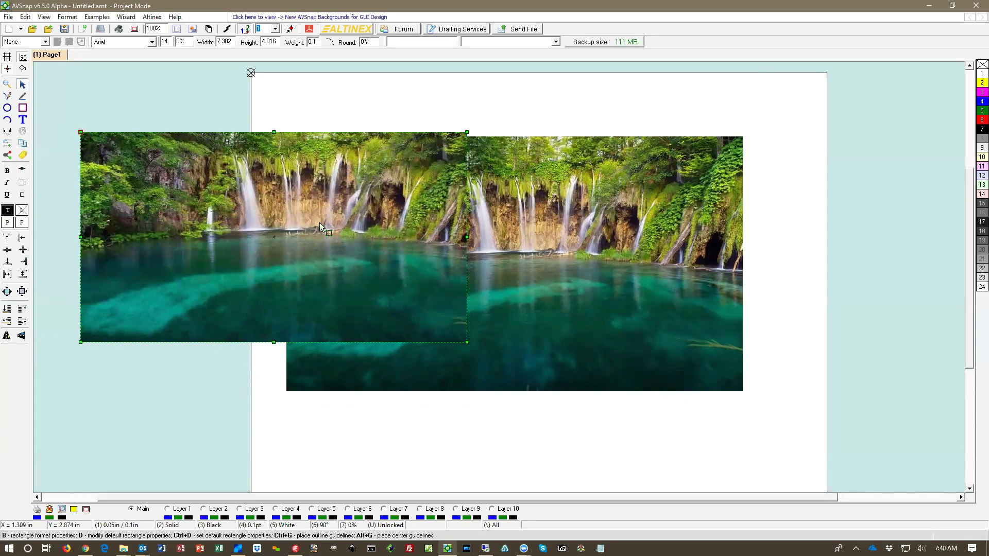
Delete the cropped capture and the original waterfall image from the page.
key(Escape)
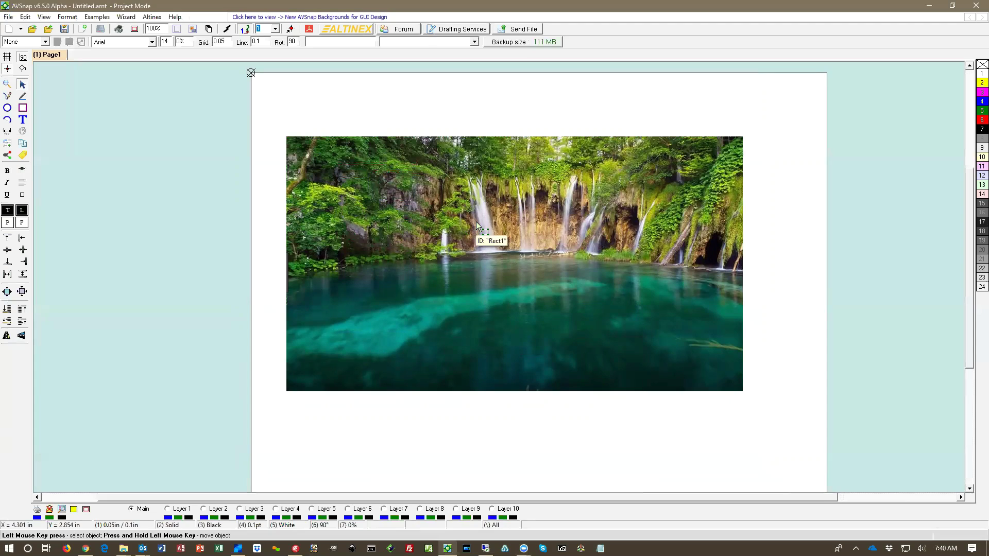
click(480, 243)
key(Delete)
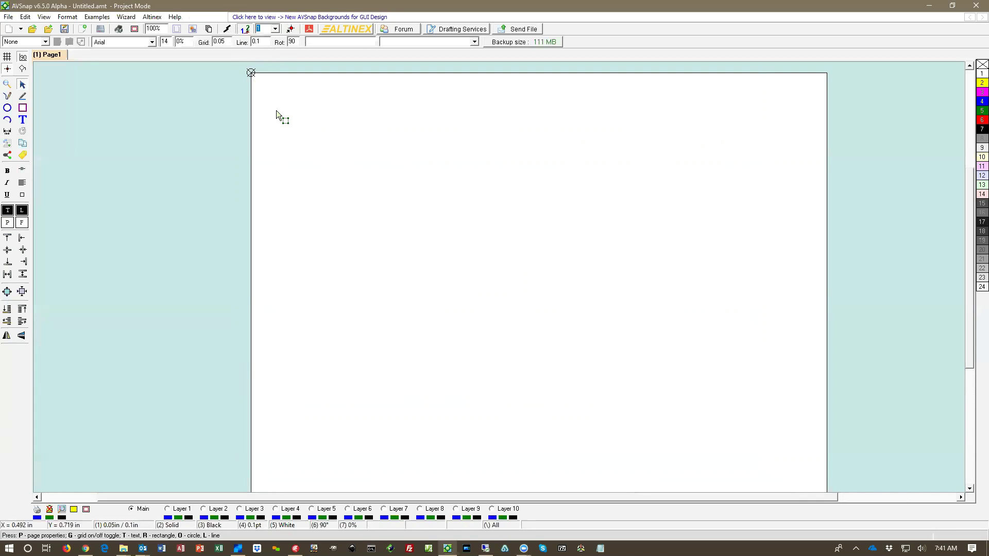
Capture the toolbar strip ending at Send File, about 6.24 by 0.256 in, onto the page and delete it after moving it.
key(Print)
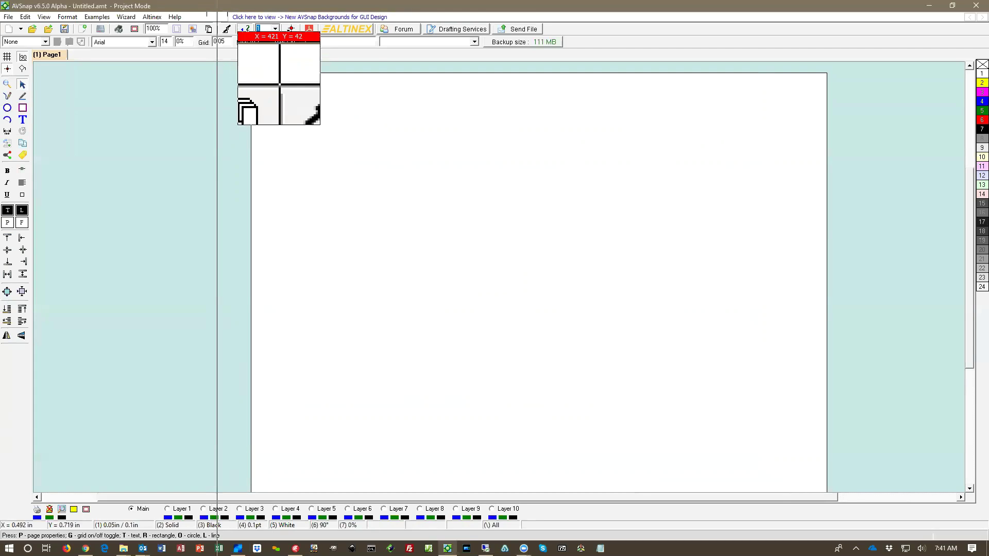
click(217, 22)
drag(217, 21, 542, 34)
click(605, 323)
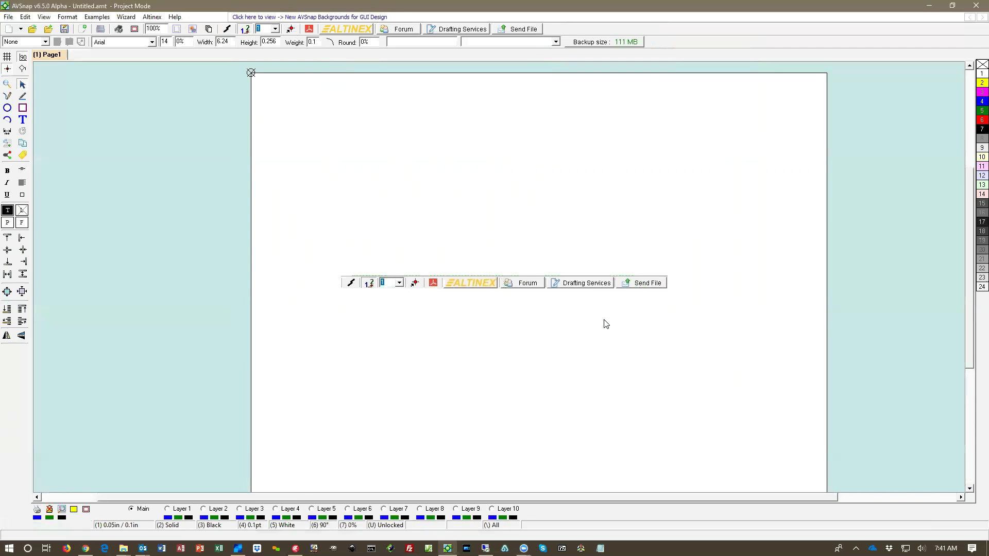
drag(581, 287, 585, 261)
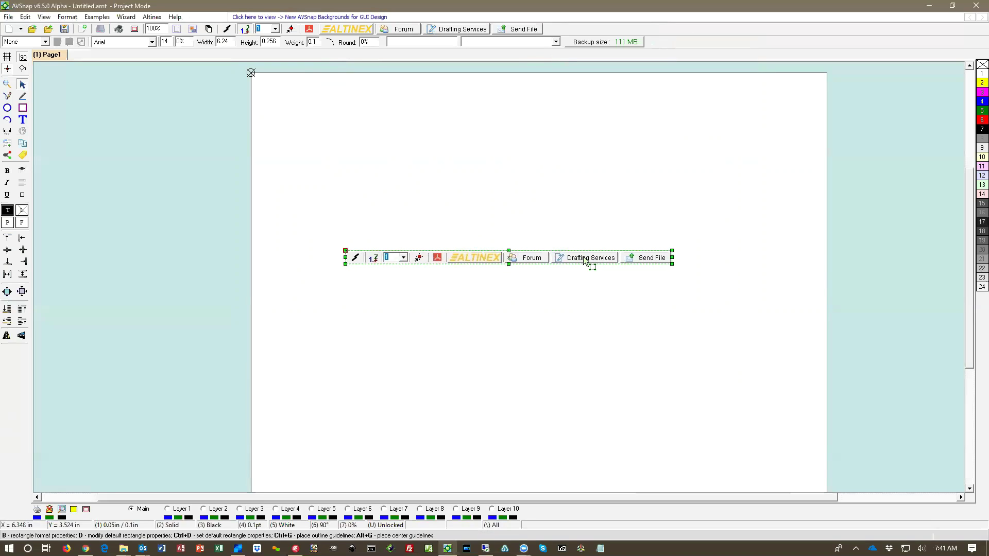
key(Delete)
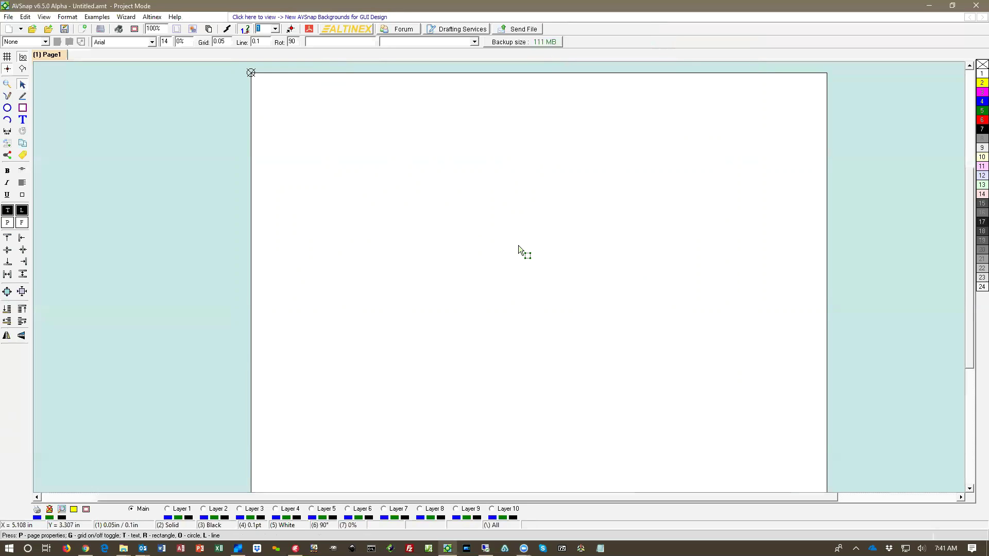
Switch to the wikiimages folder in File Explorer and delete 00004.jpg and lastscreenshot.jpg.
click(952, 6)
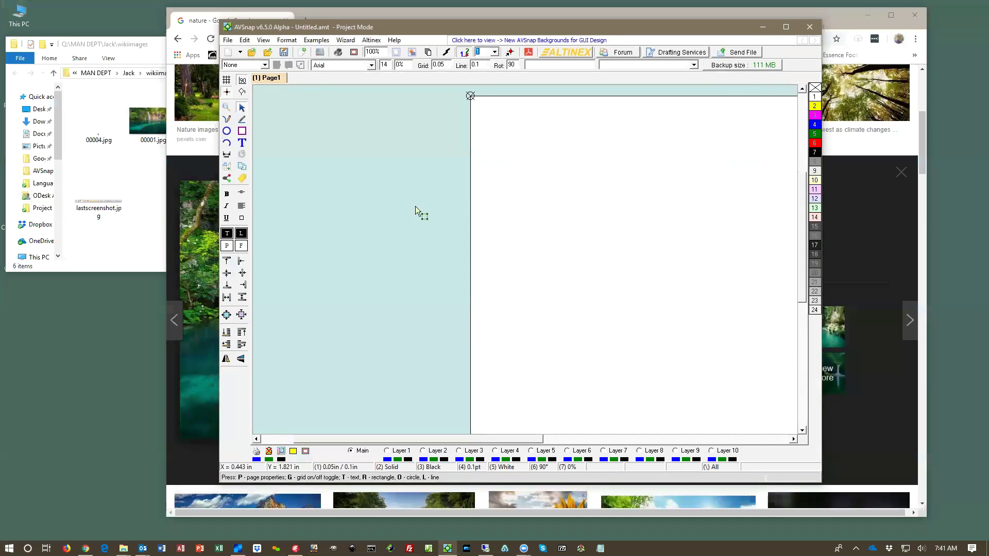
click(124, 44)
drag(124, 46, 164, 50)
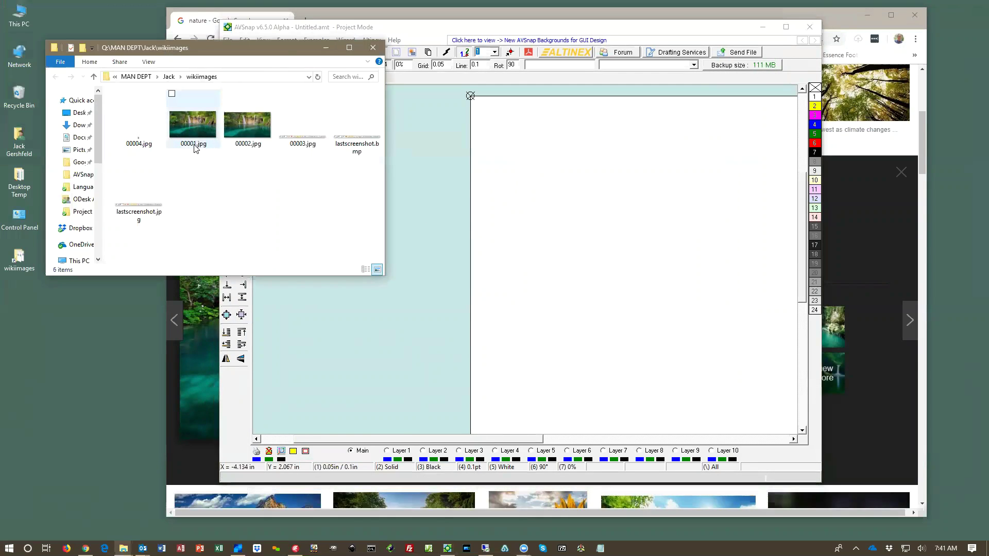
drag(133, 194, 125, 143)
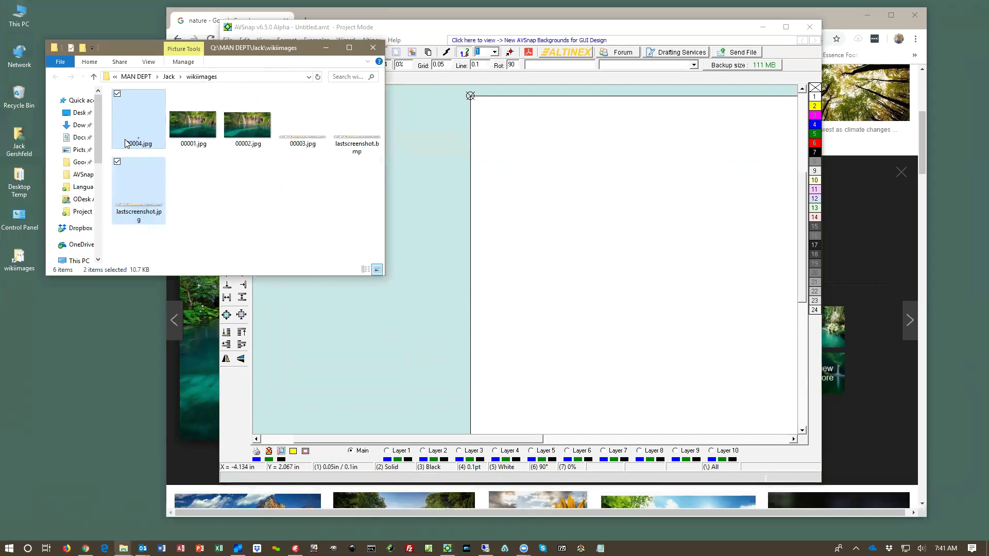
key(Delete)
key(Return)
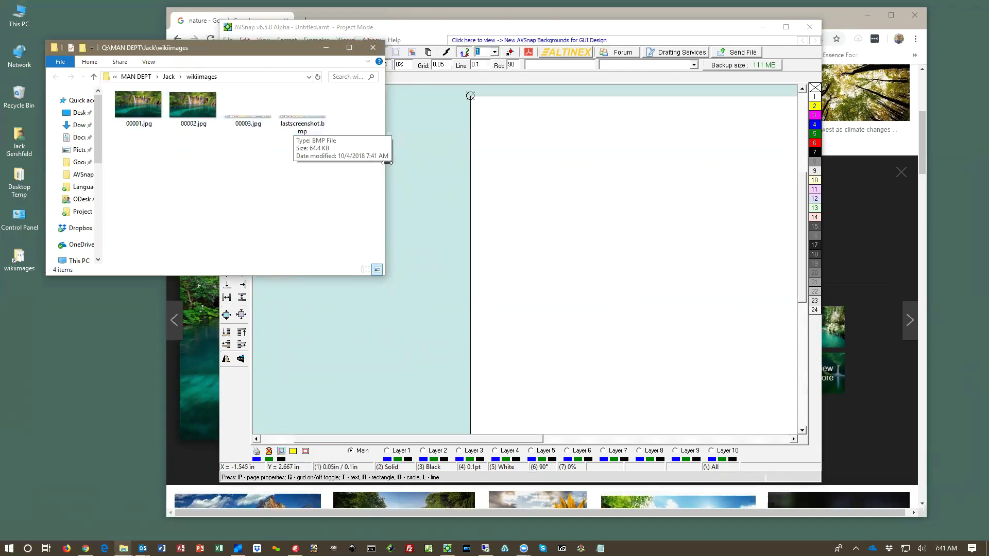
Check the file details of lastscreenshot.bmp in a widened wikiimages folder window and return to a maximized AVSnap.
drag(385, 164, 422, 172)
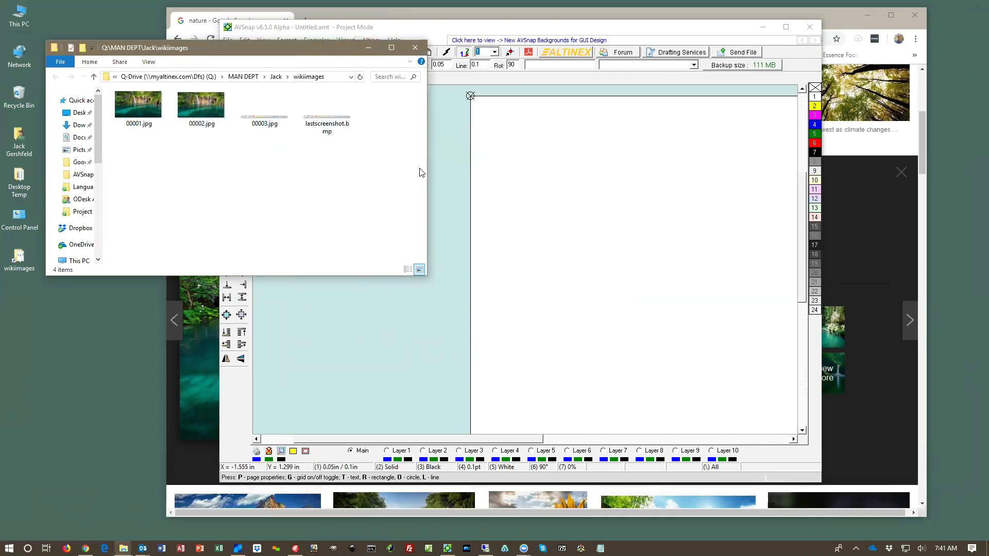
mouse_move(346, 128)
click(457, 174)
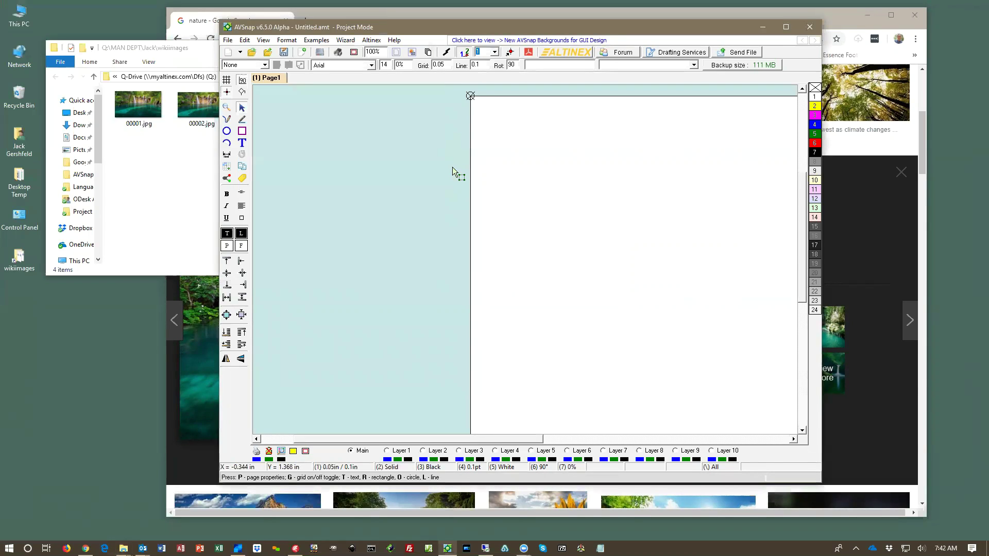
click(786, 27)
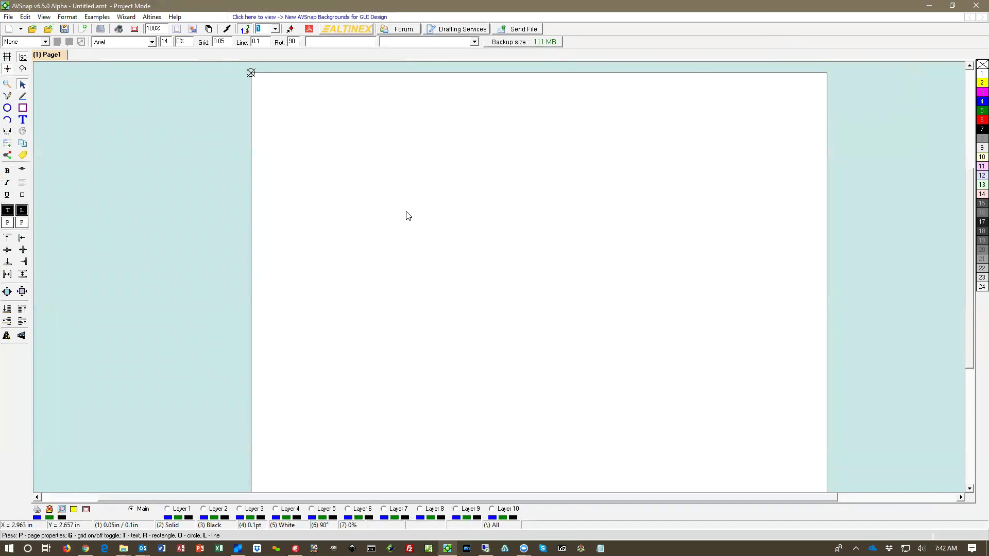
Enable Capture Cursor in the Screen Capture options of Page Setup and apply the change.
key(p)
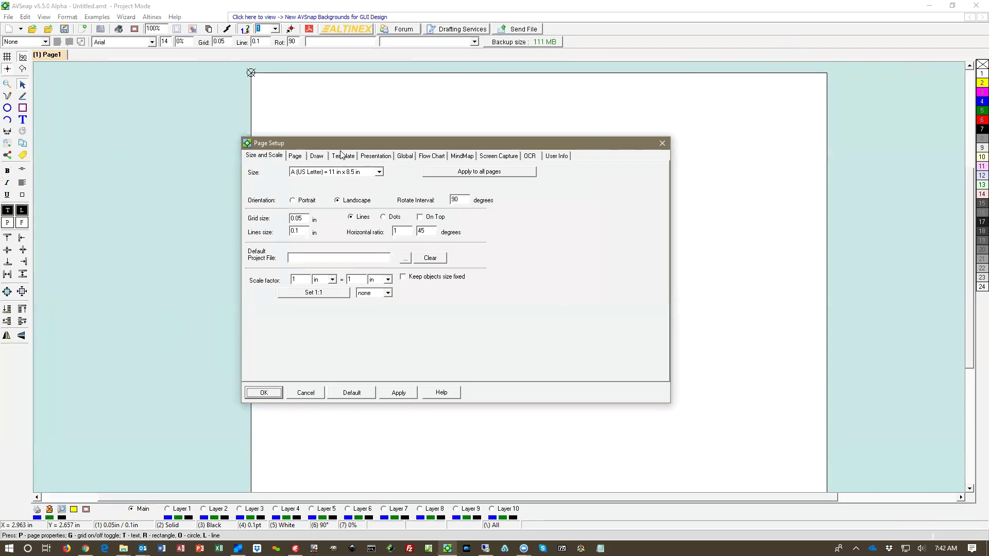
click(496, 158)
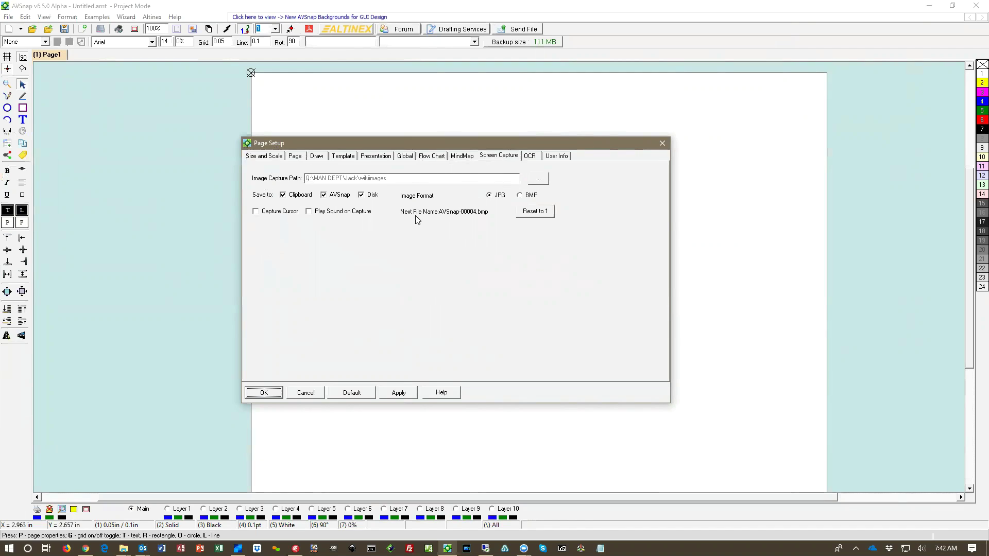
click(255, 214)
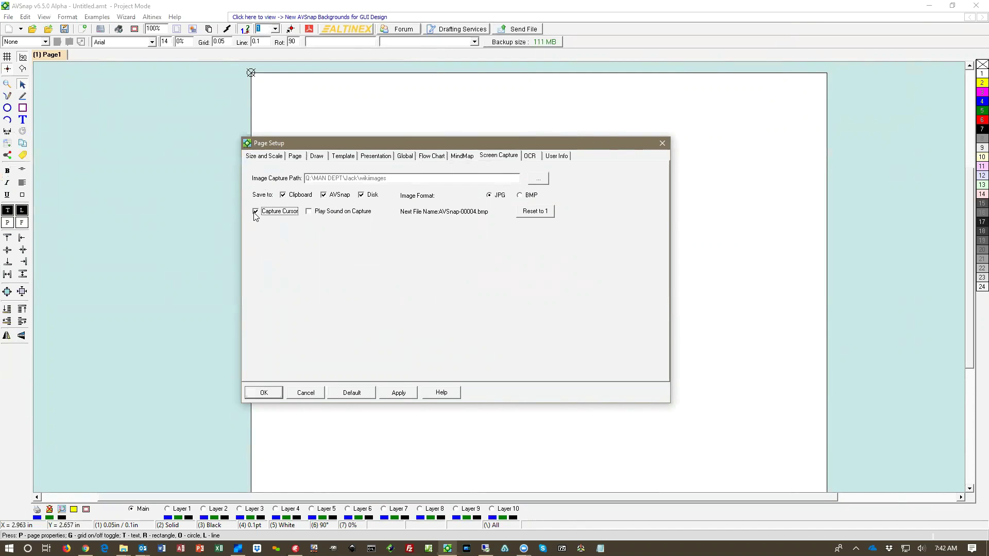
click(393, 393)
click(276, 397)
Capture the custom views tooltip with the cursor, about 2.36 by 0.57 in, move it up the page and delete it.
key(Print)
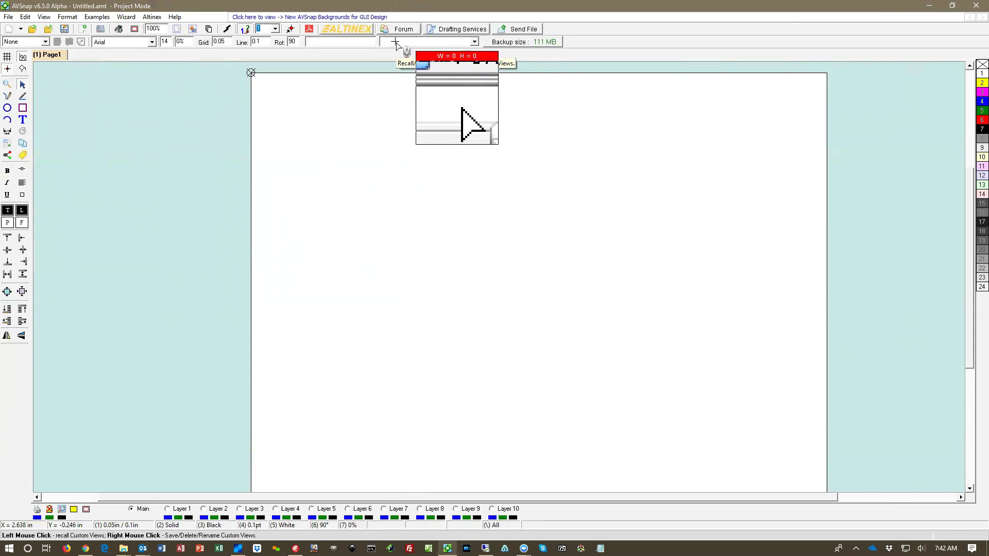
drag(395, 41, 518, 70)
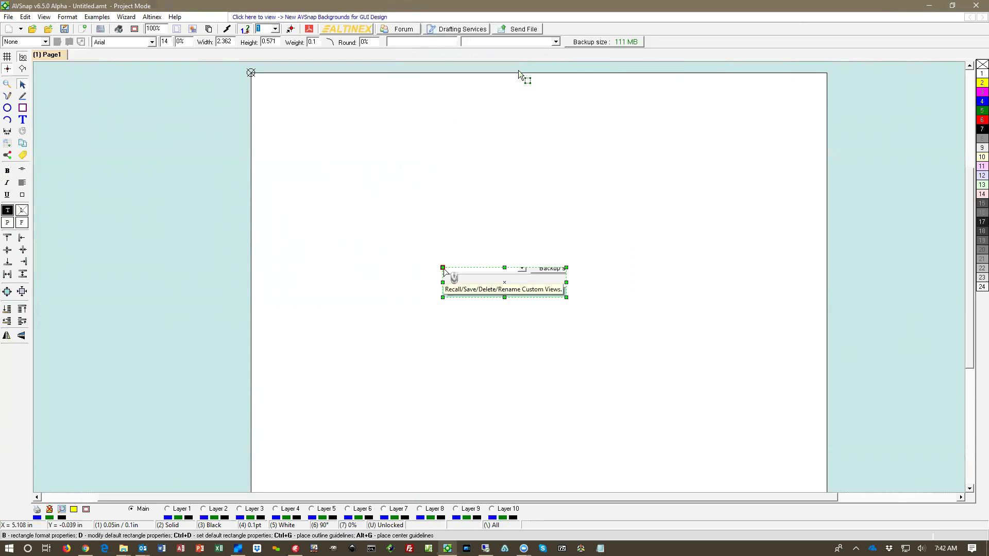
drag(520, 280, 519, 261)
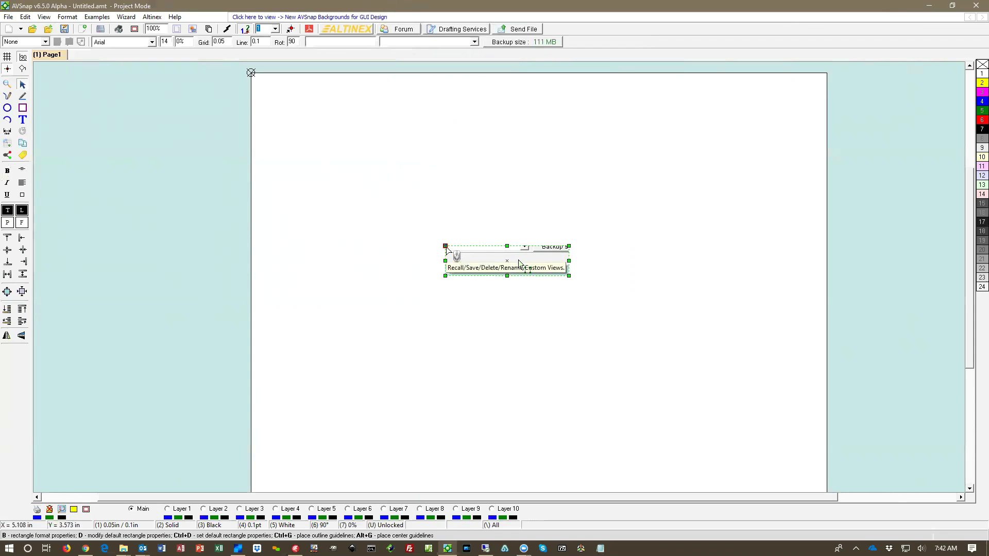
key(Delete)
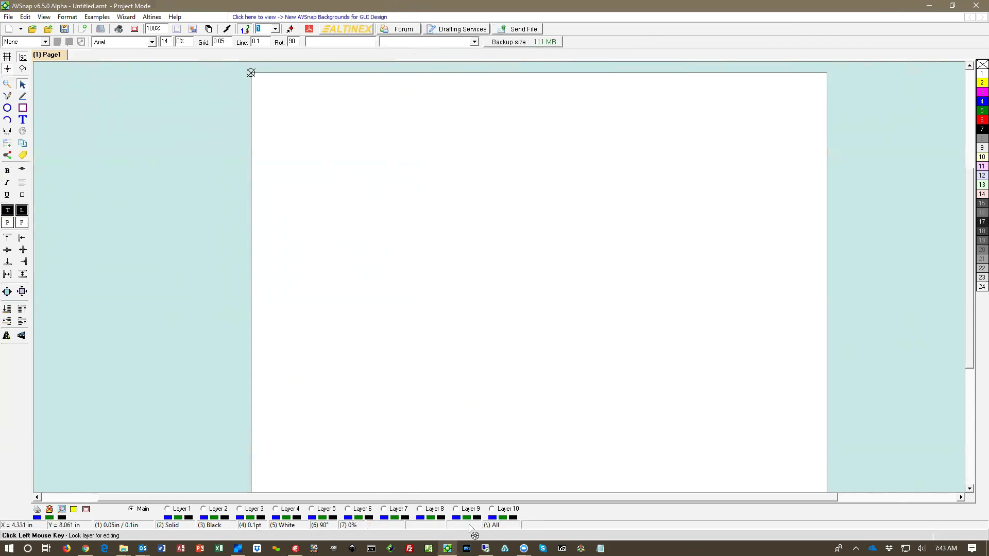
Capture the waterfall picture from the Chrome window, about 8.2 by 4.5 in, and reposition it slightly up and right on the page.
click(86, 549)
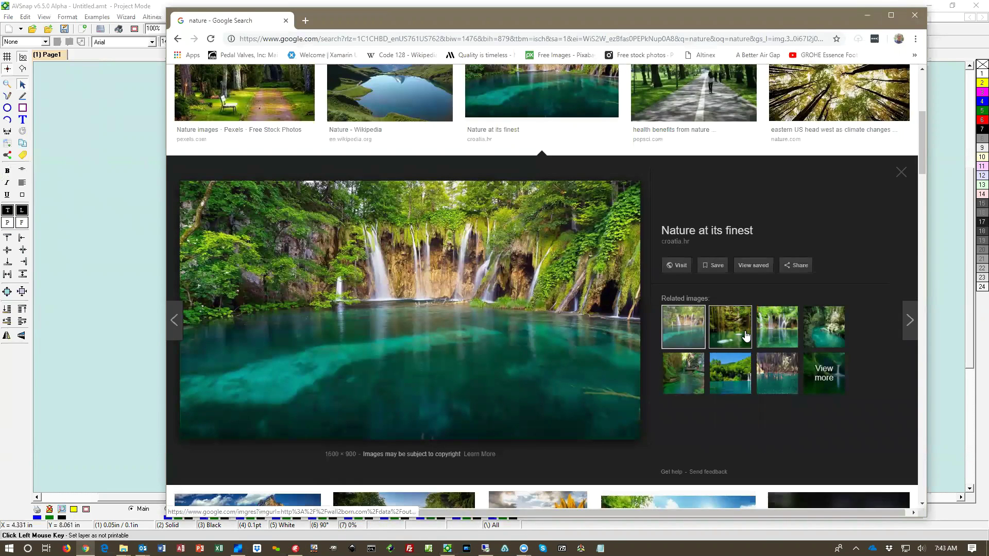
key(Print)
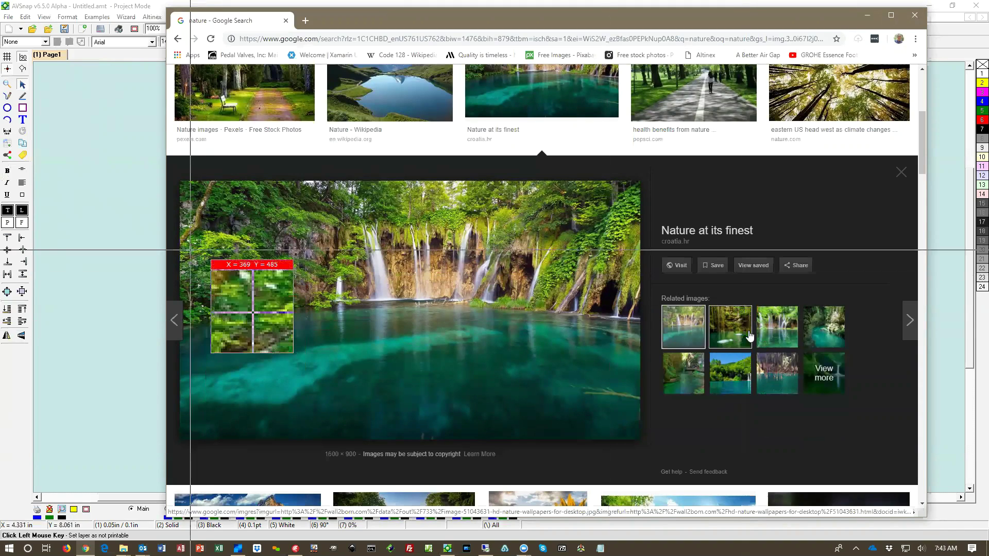
drag(190, 191, 620, 429)
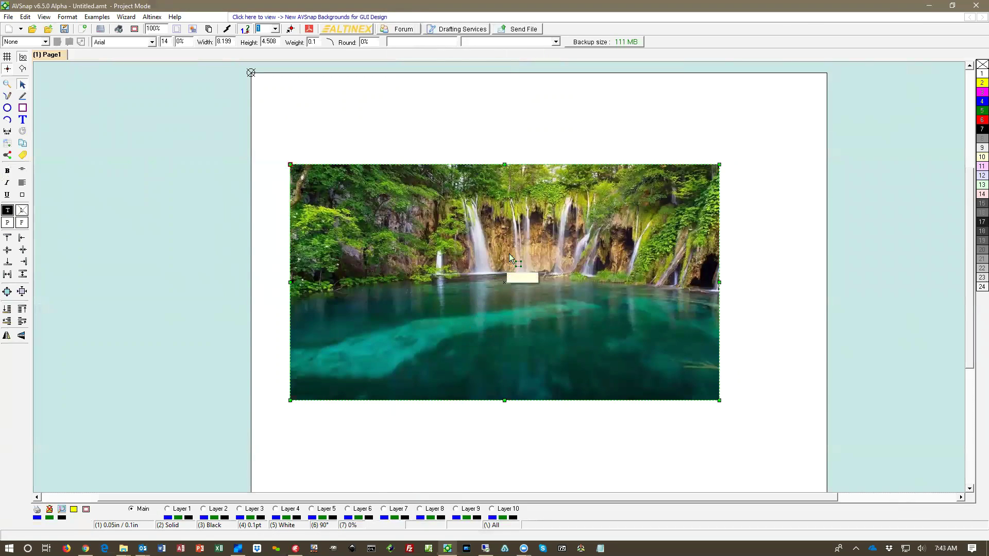
drag(509, 254, 531, 231)
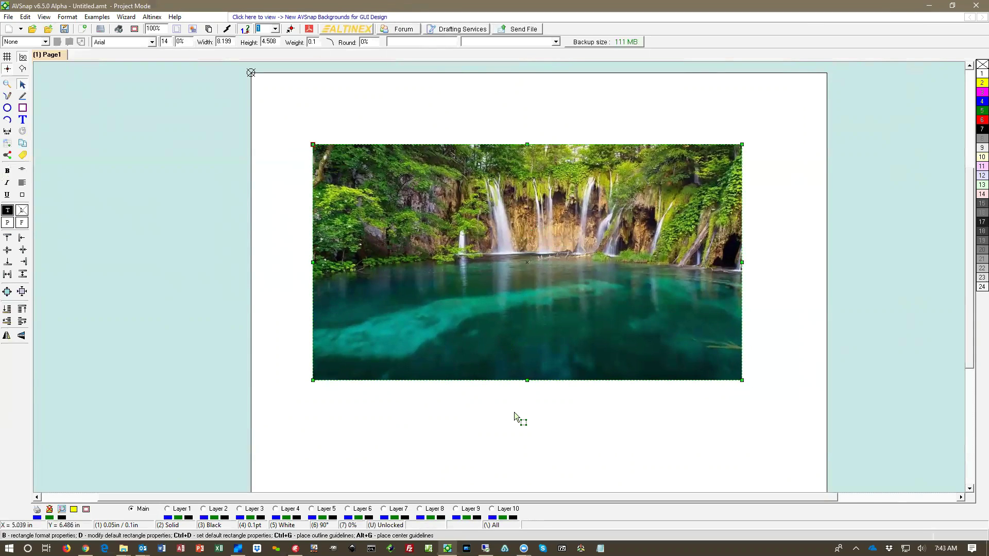
Draw a rectangle about 7.11 by 4.03 in over the waterfall image and set its transparency to 50%.
click(516, 312)
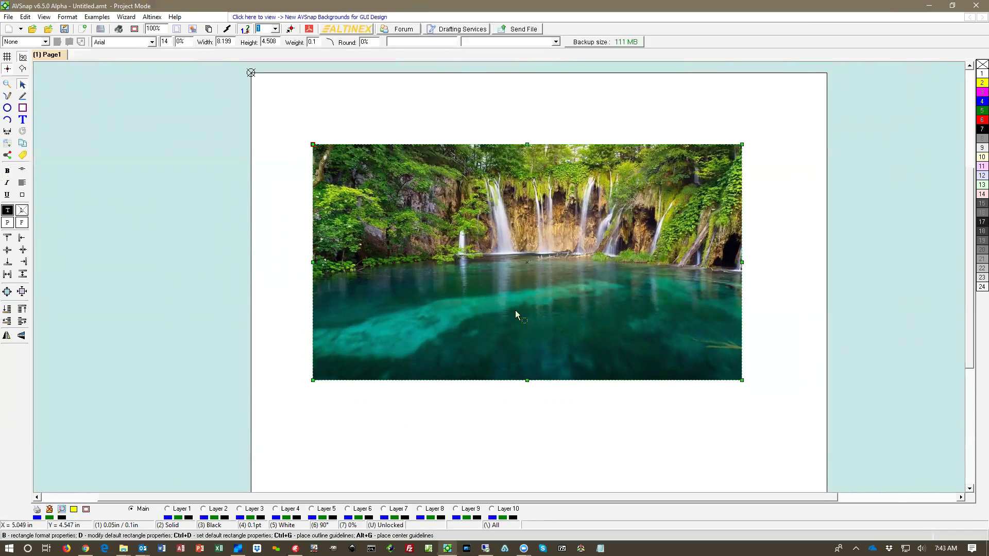
click(23, 108)
drag(349, 160, 720, 370)
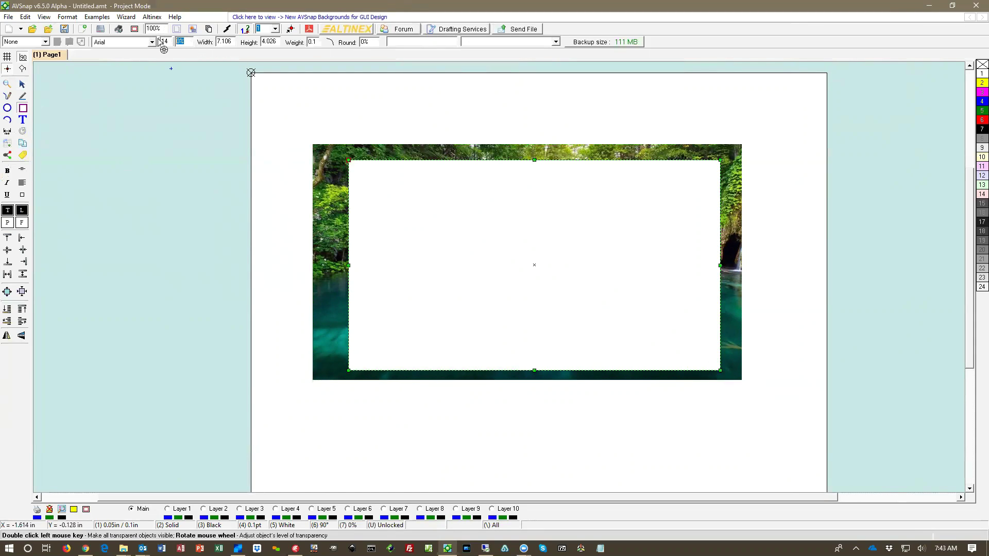
click(180, 41)
text(5)
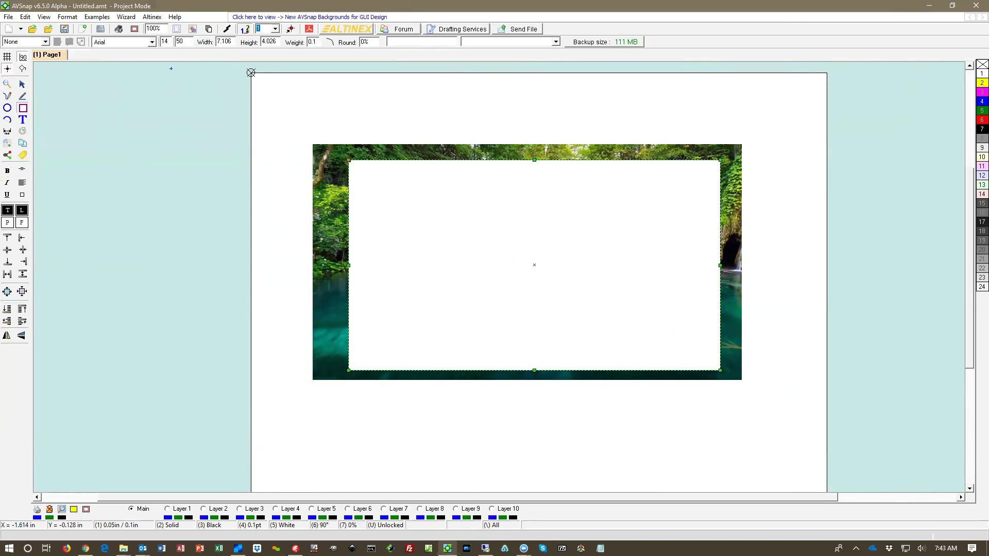
text(0)
key(Return)
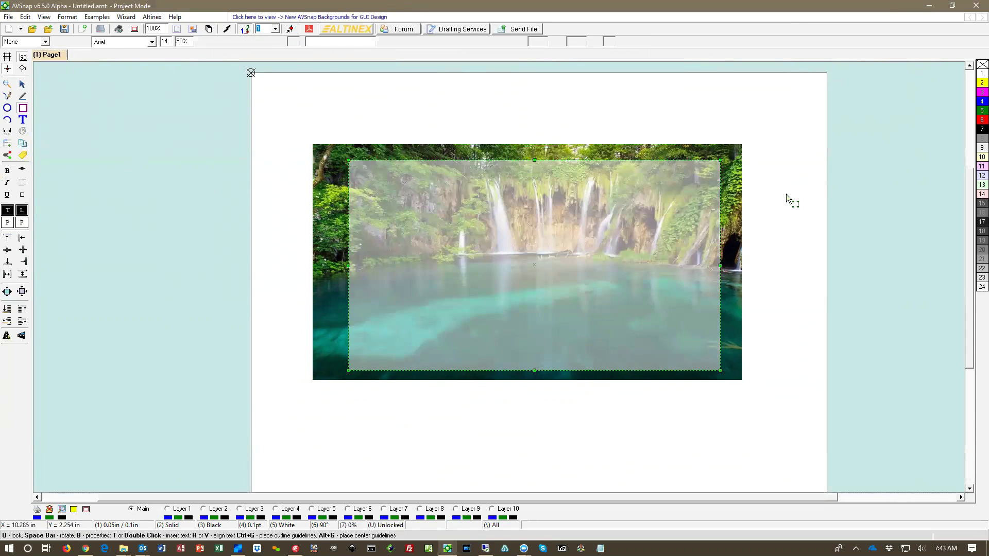
Resize the transparent rectangle to about 7.51 by 2.97 in to frame the waterfalls and upper part of the lake.
click(535, 161)
drag(536, 160, 537, 191)
drag(536, 372, 537, 322)
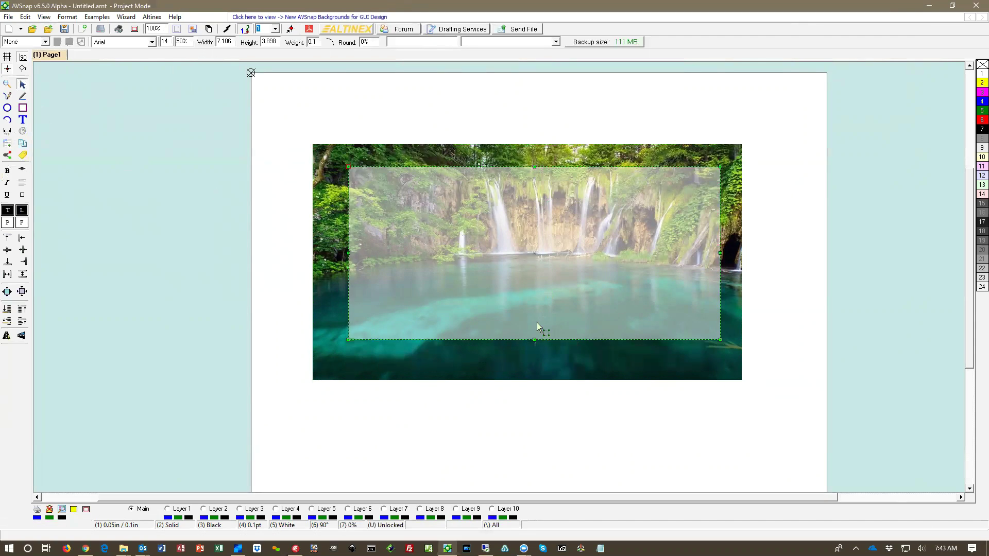
drag(721, 244, 732, 244)
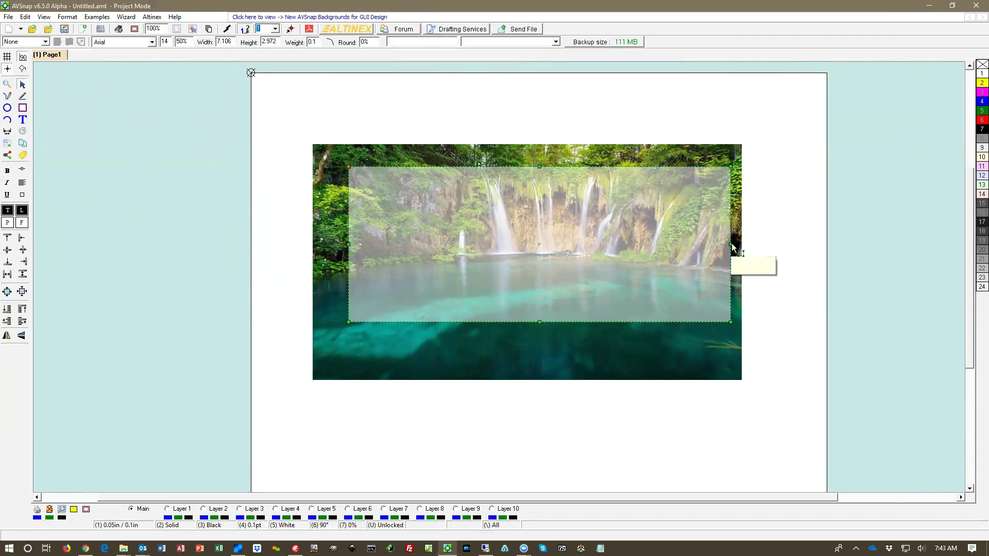
drag(348, 244, 338, 244)
Crop the waterfall image to the overlaid rectangle and move the cropped image slightly down the page.
drag(295, 110, 783, 389)
right_click(475, 208)
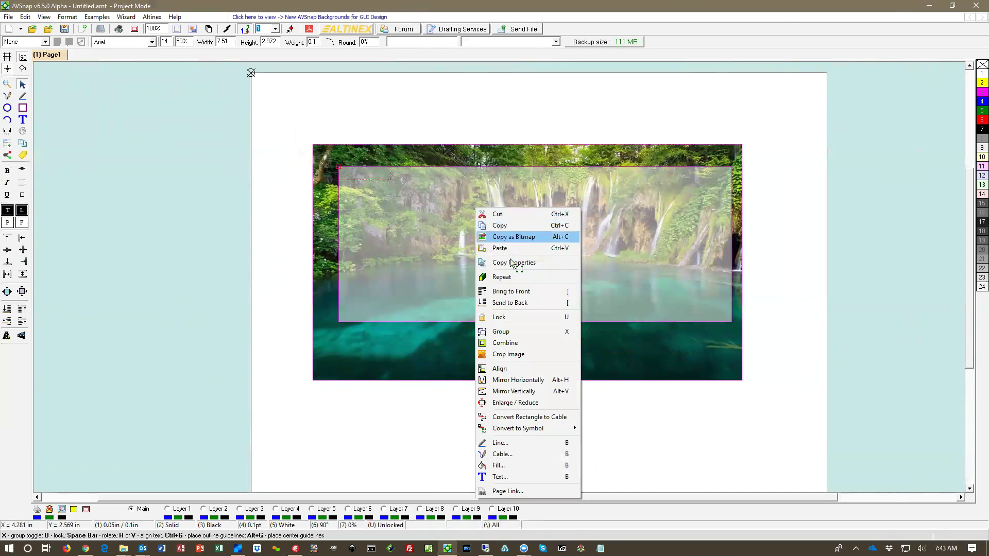
click(512, 354)
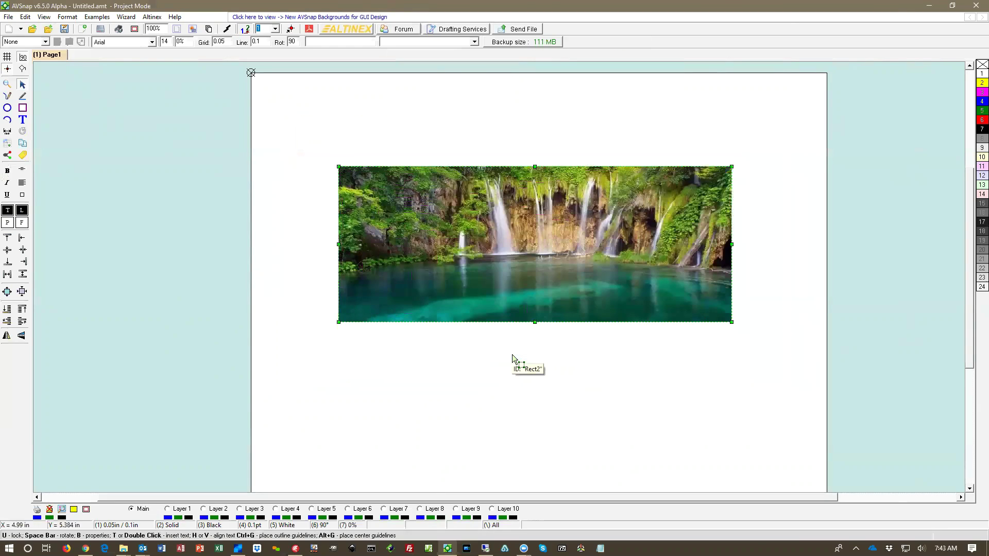
drag(552, 244, 553, 243)
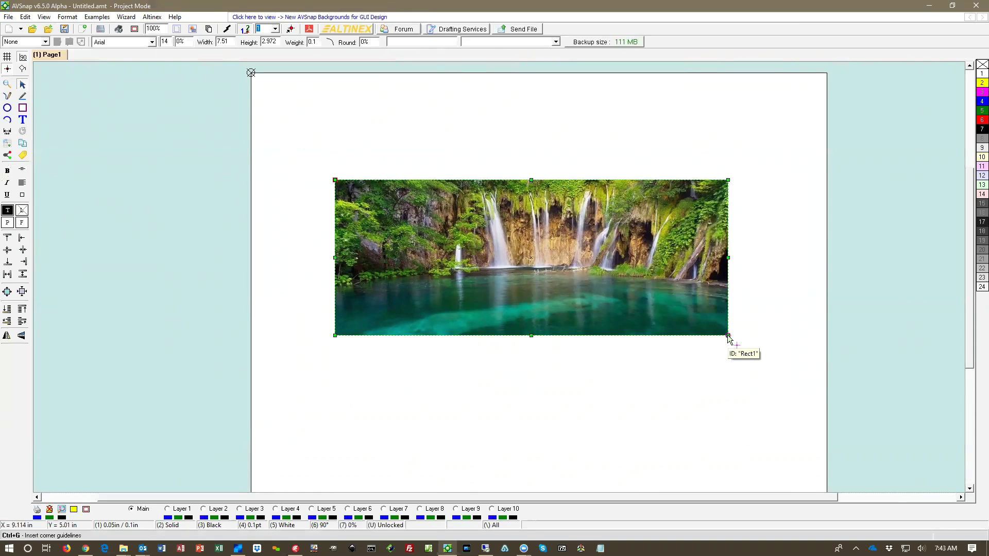
Shrink the cropped image proportionally to about 2.24 by 0.89 in and inspect its detail and the page size.
drag(724, 337, 453, 225)
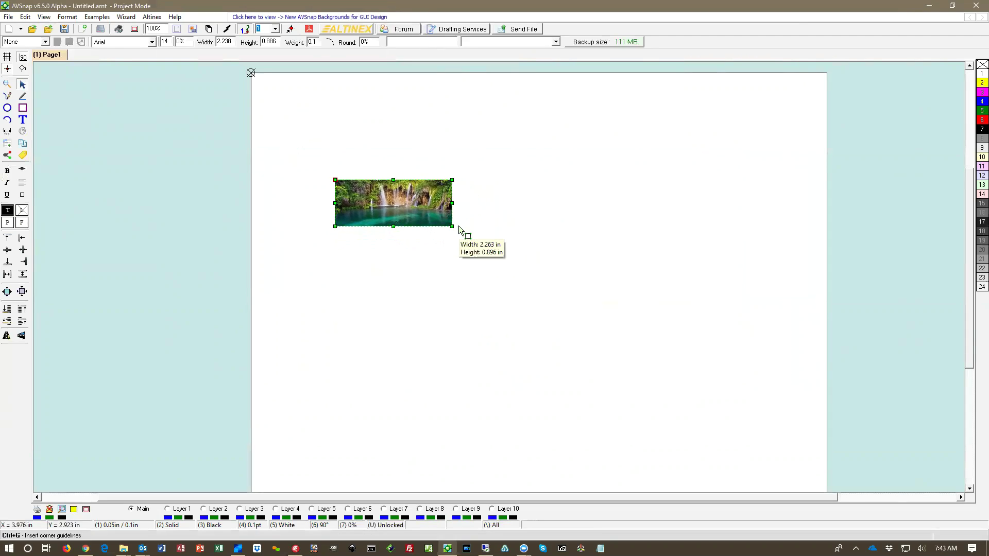
scroll(355, 185, up, 2)
scroll(355, 184, up, 5)
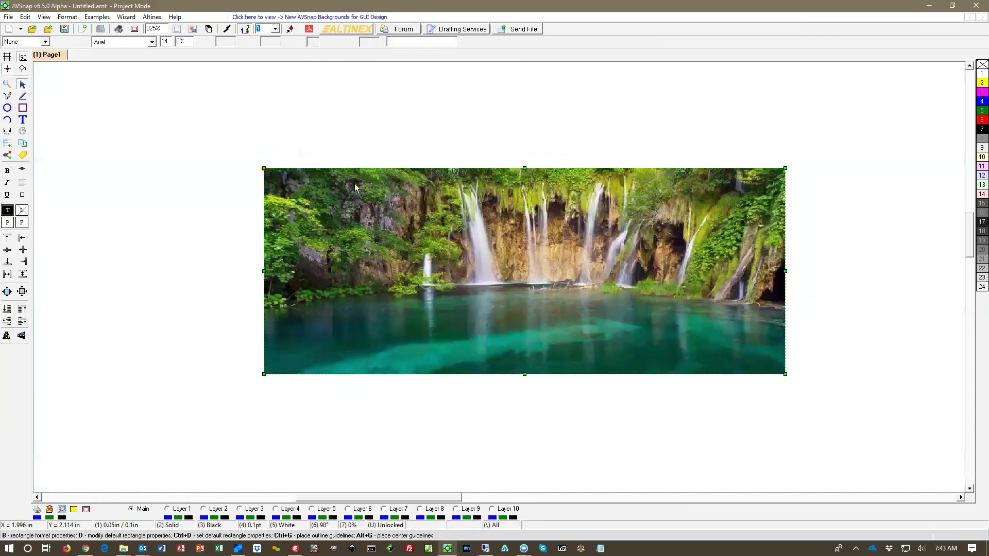
scroll(355, 185, down, 3)
scroll(355, 186, down, 4)
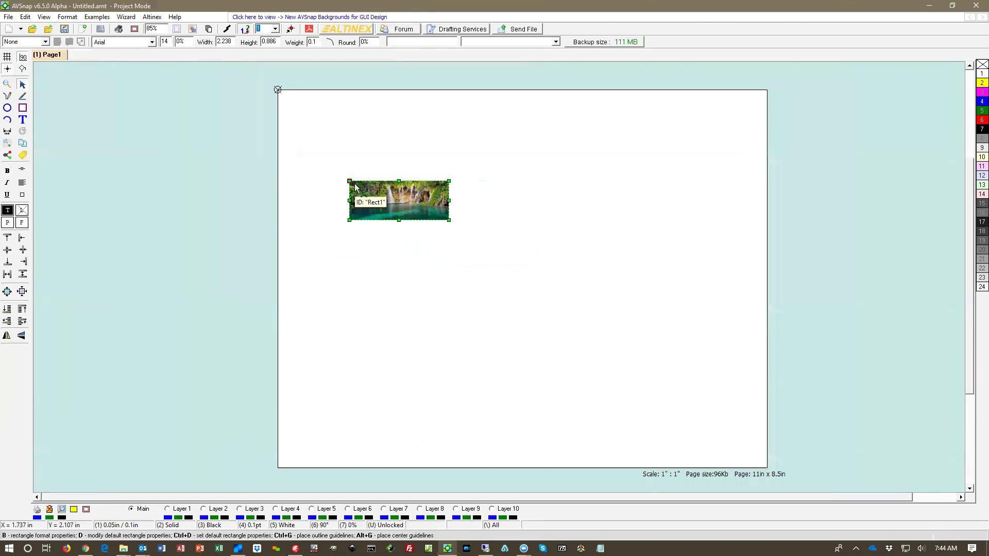
scroll(356, 187, up, 1)
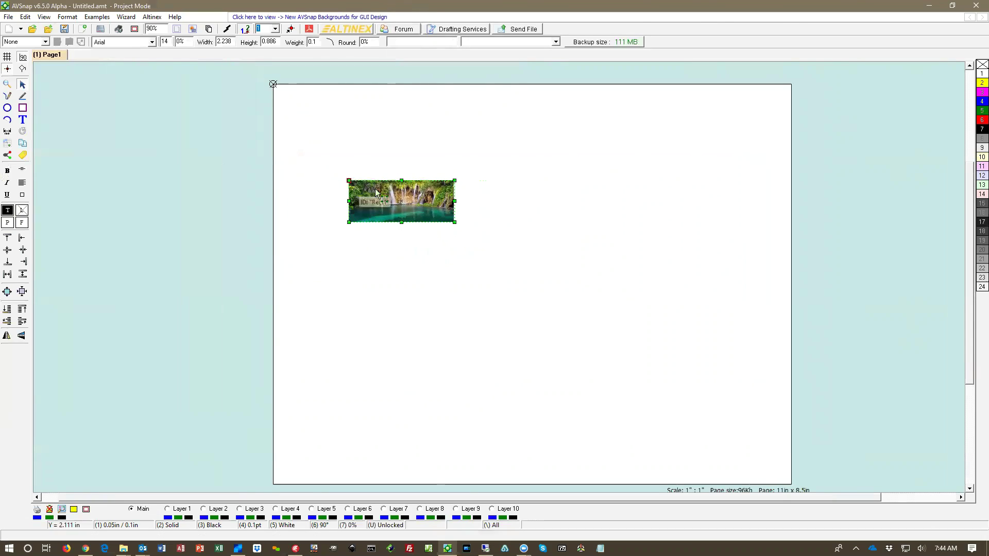
scroll(355, 186, down, 1)
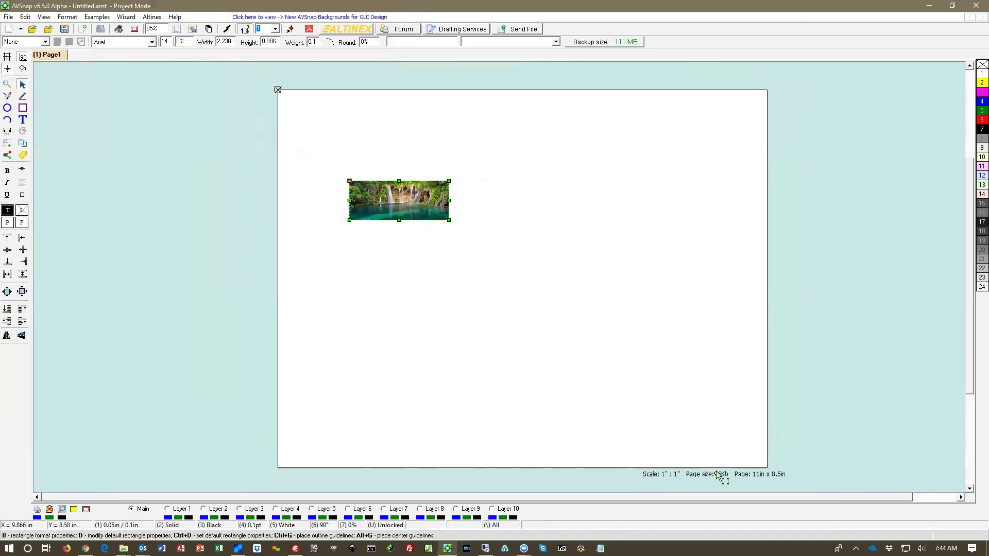
Enlarge the image and reduce it again to about 2.3 by 0.91 in, and resample it at that size.
drag(449, 220, 673, 369)
drag(824, 368, 442, 226)
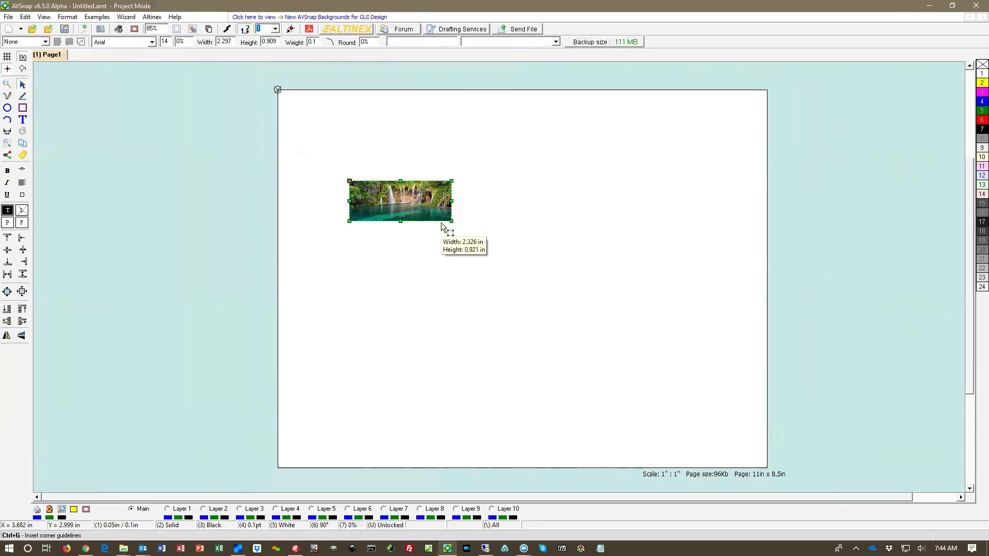
right_click(423, 201)
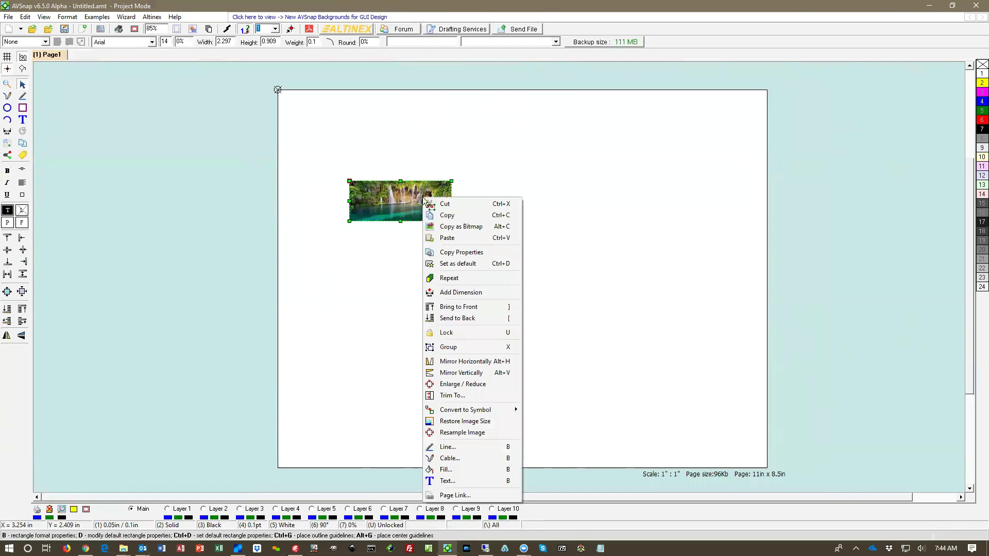
click(460, 433)
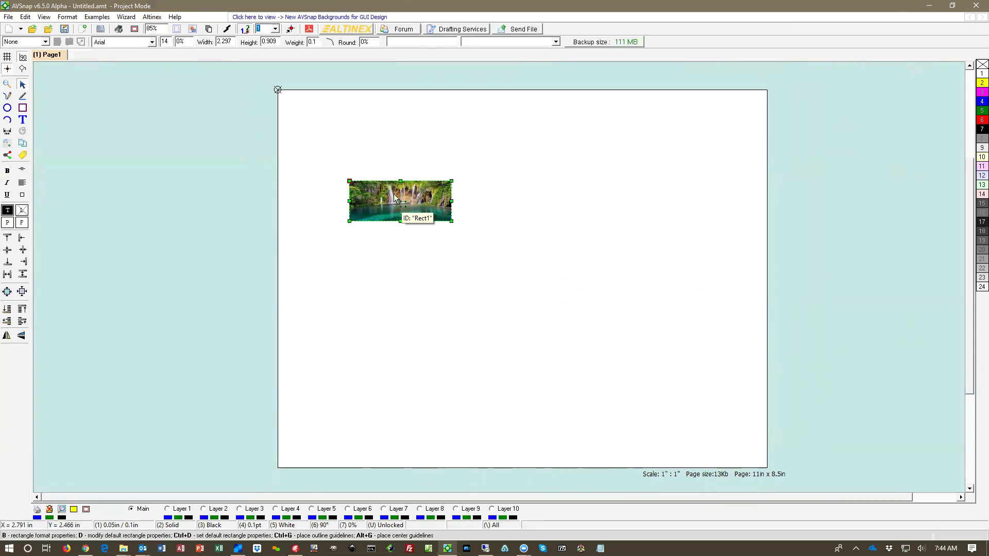
Move the resampled image slightly toward the page's upper-left corner and deselect it.
drag(394, 196, 355, 178)
scroll(355, 178, up, 1)
scroll(354, 178, up, 1)
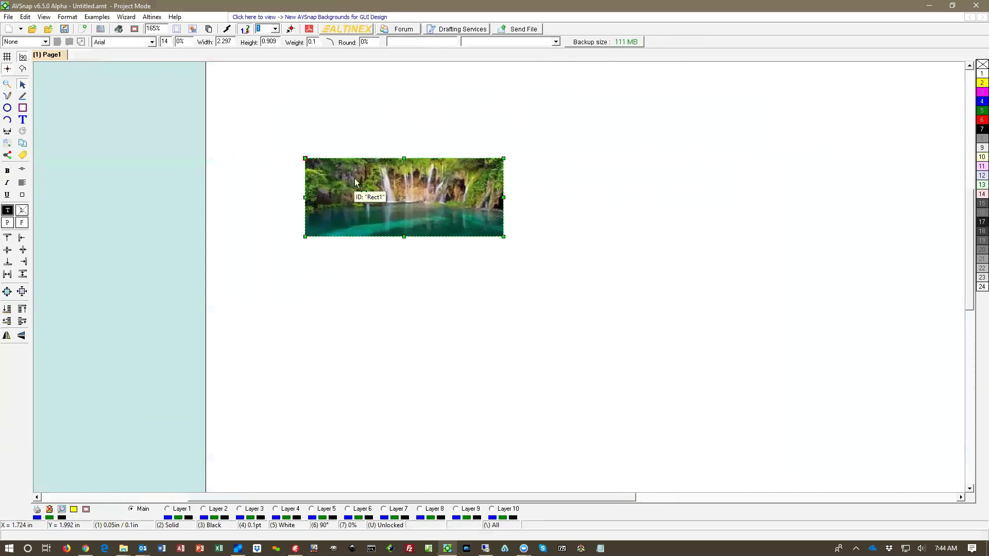
middle_click(354, 178)
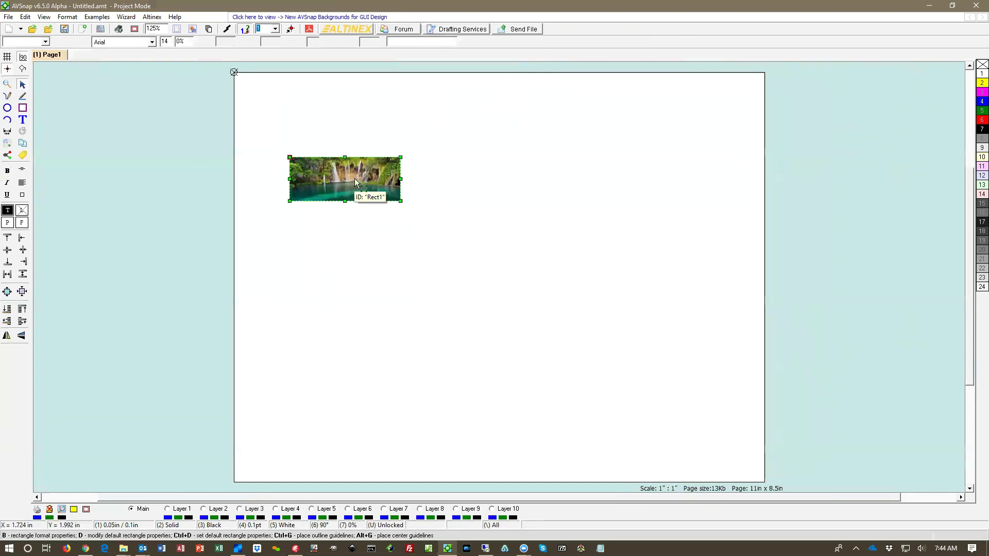
click(447, 252)
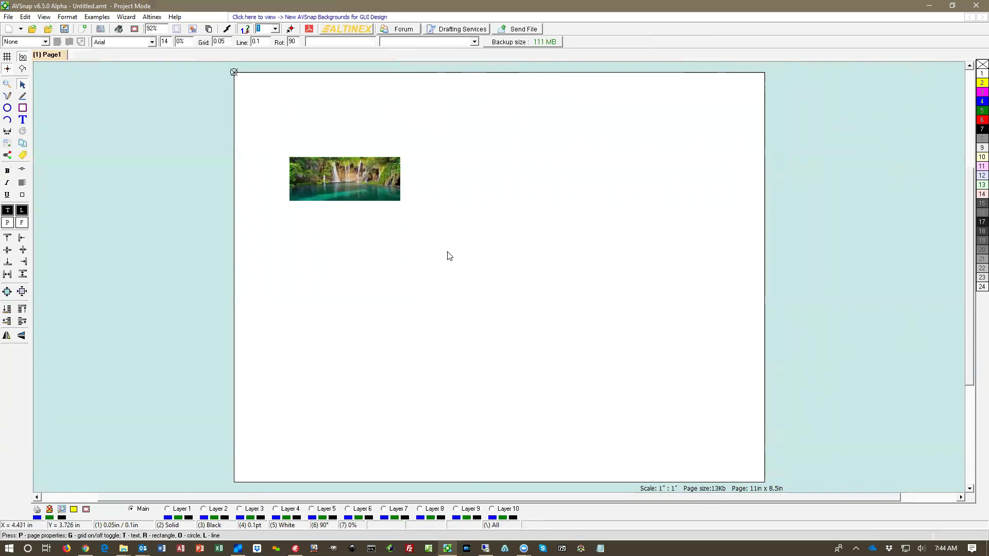